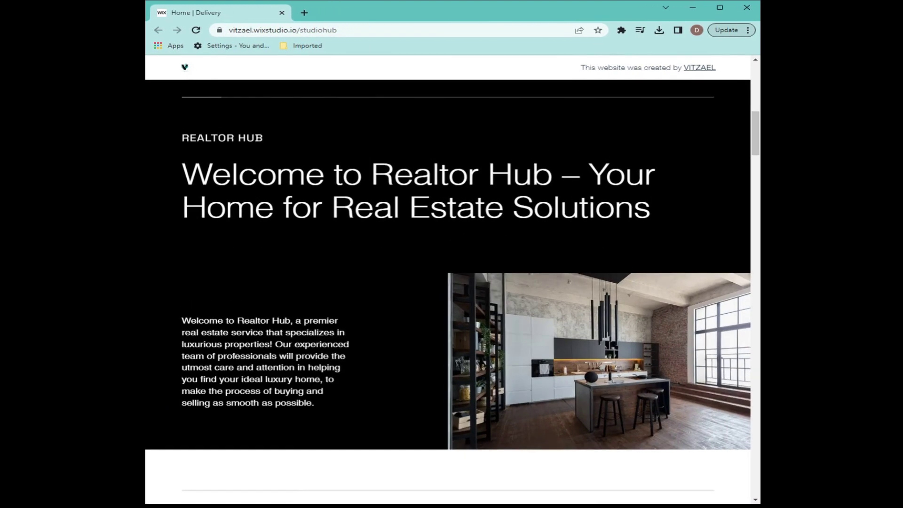
Examine the Realtor Hub example site's sections, from the welcome text and promise cards to the results figures, including their scroll animations.
scroll(752, 257, down, 3)
scroll(753, 256, down, 7)
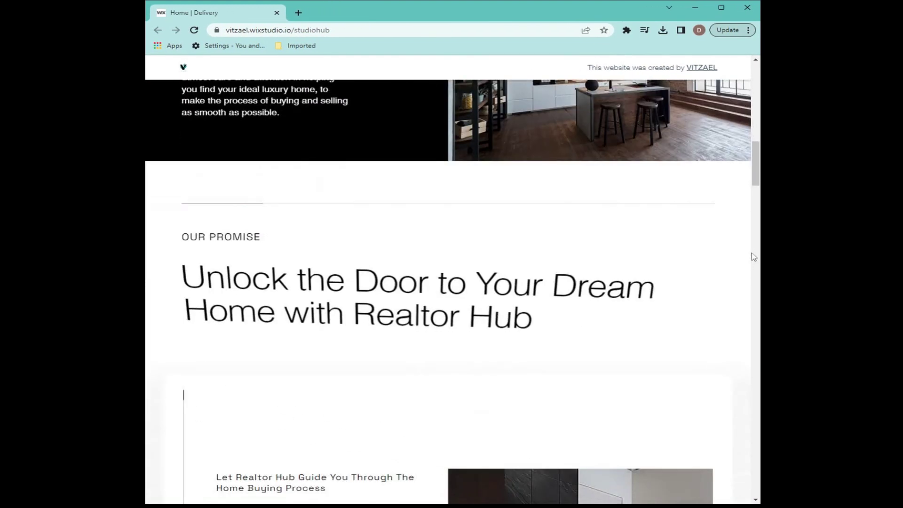
scroll(755, 256, up, 1)
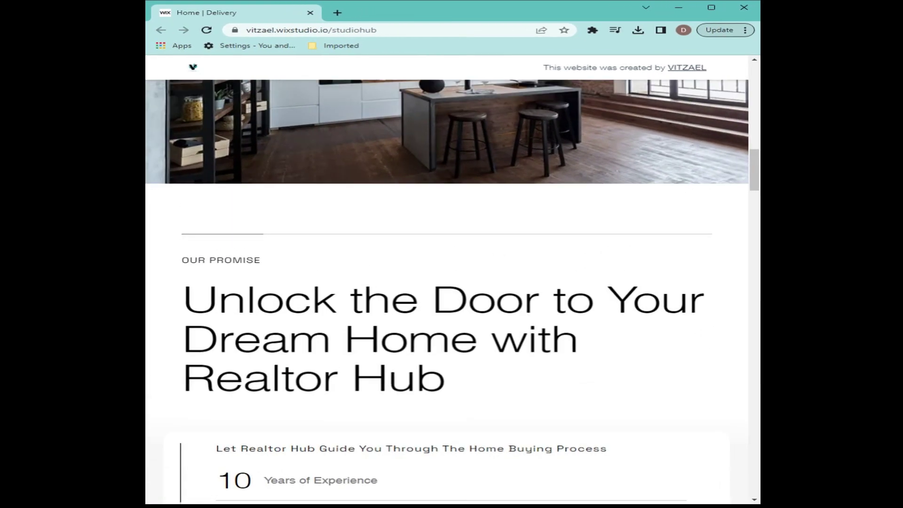
scroll(759, 247, down, 6)
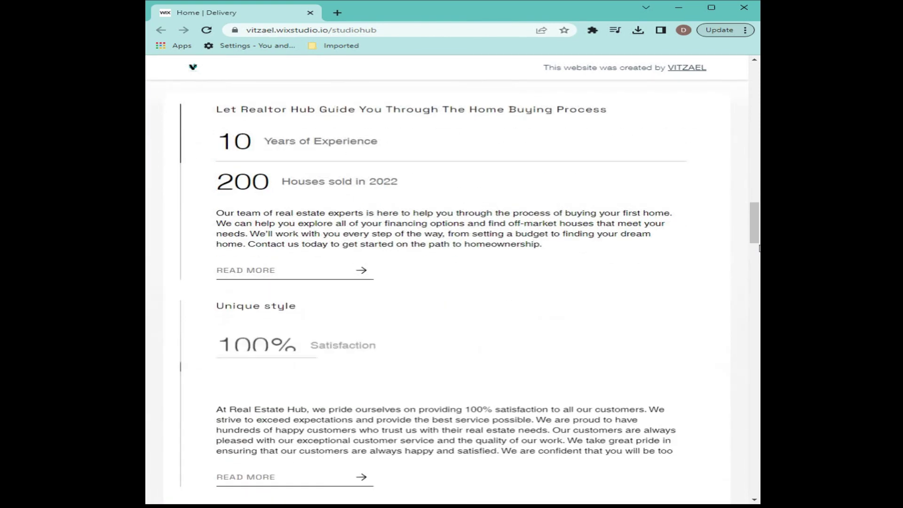
scroll(758, 248, down, 1)
scroll(758, 247, down, 5)
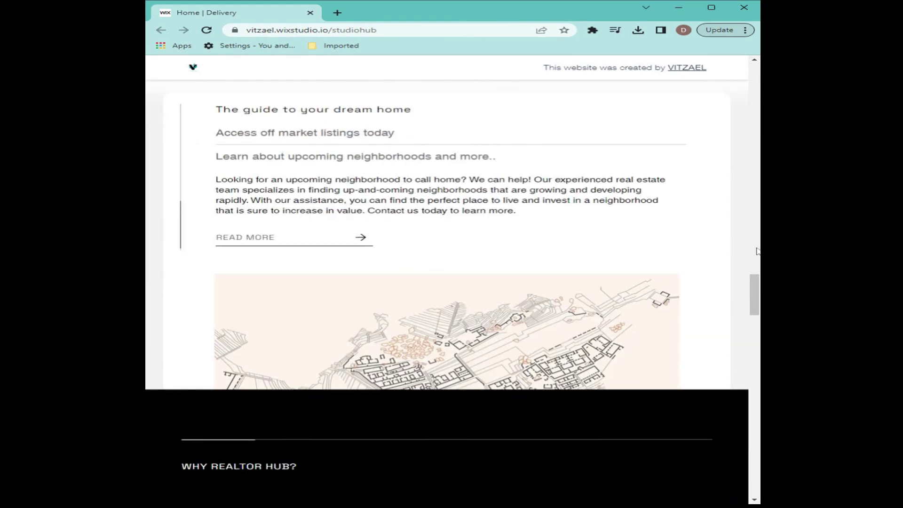
scroll(758, 251, down, 2)
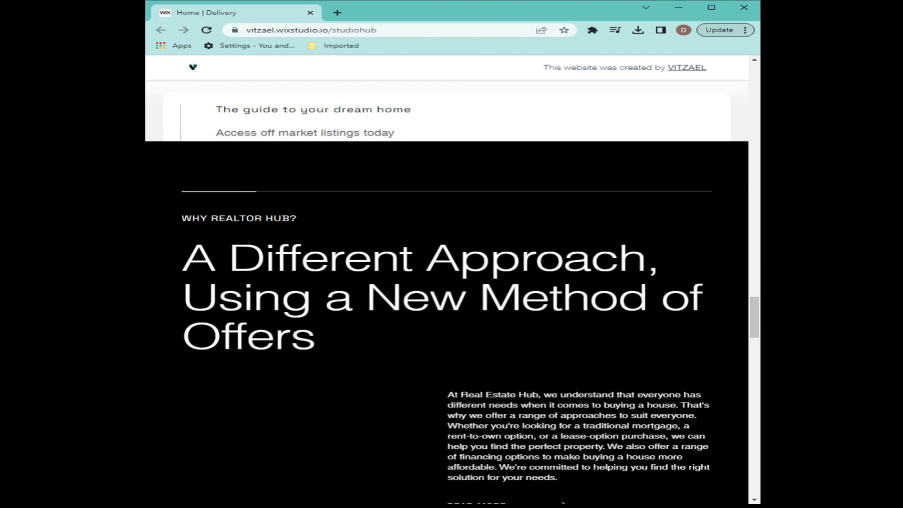
scroll(758, 251, down, 5)
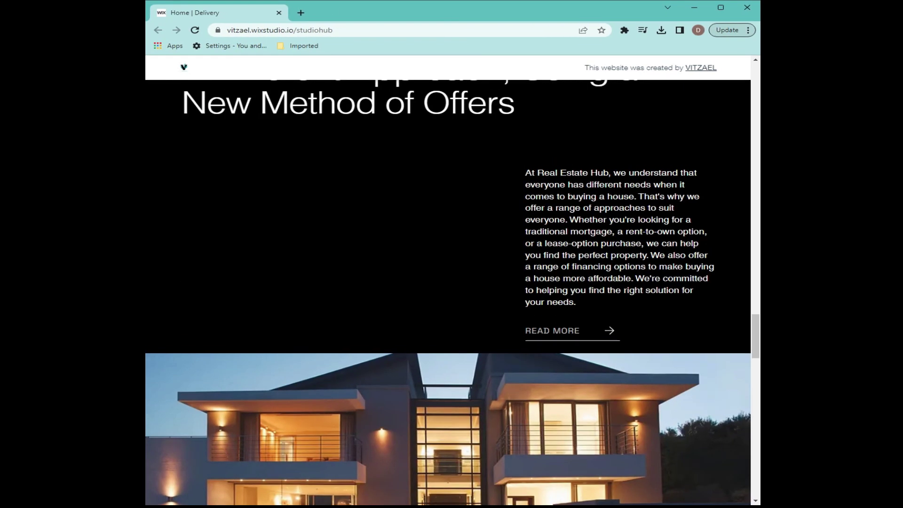
scroll(453, 277, up, 3)
scroll(452, 278, down, 3)
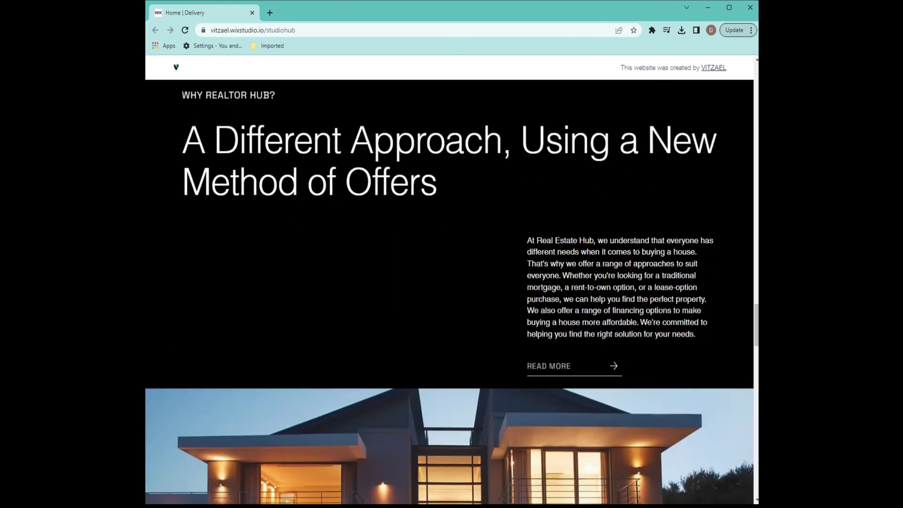
scroll(450, 278, up, 5)
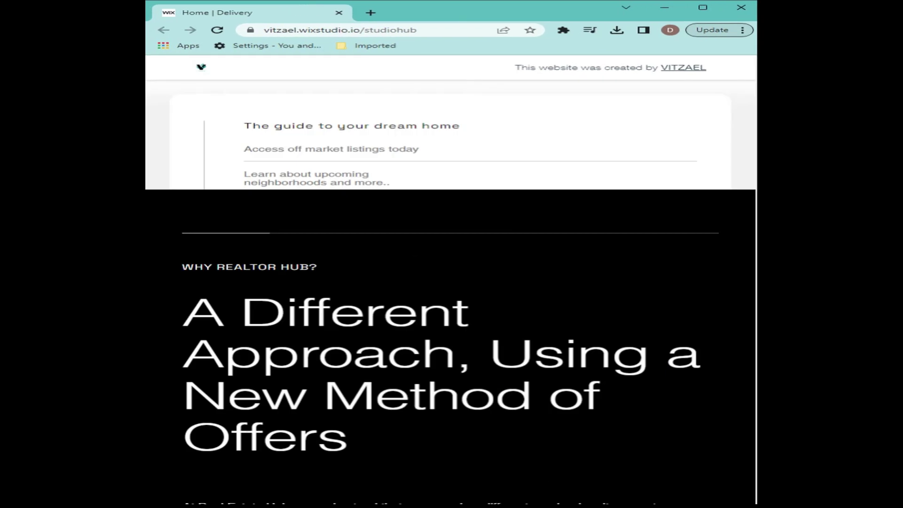
scroll(451, 278, down, 1)
scroll(646, 328, down, 5)
scroll(649, 328, up, 3)
scroll(656, 327, down, 4)
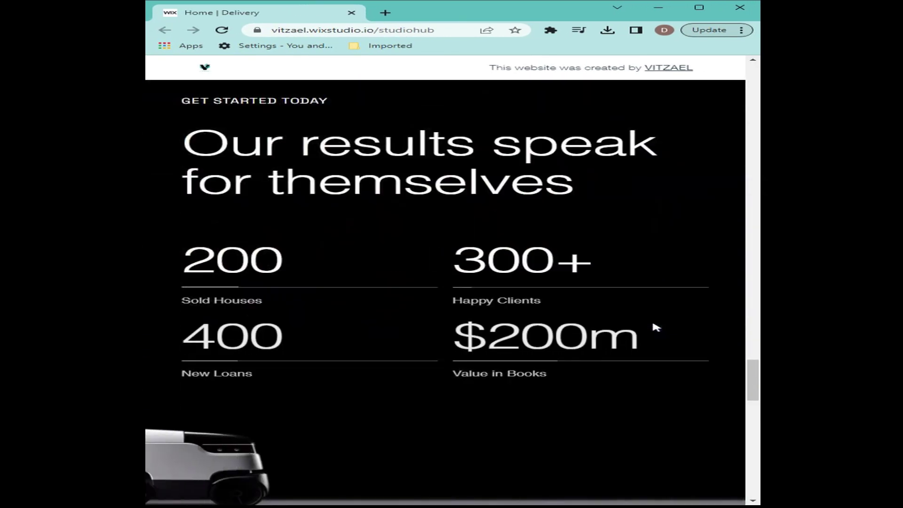
scroll(658, 326, up, 2)
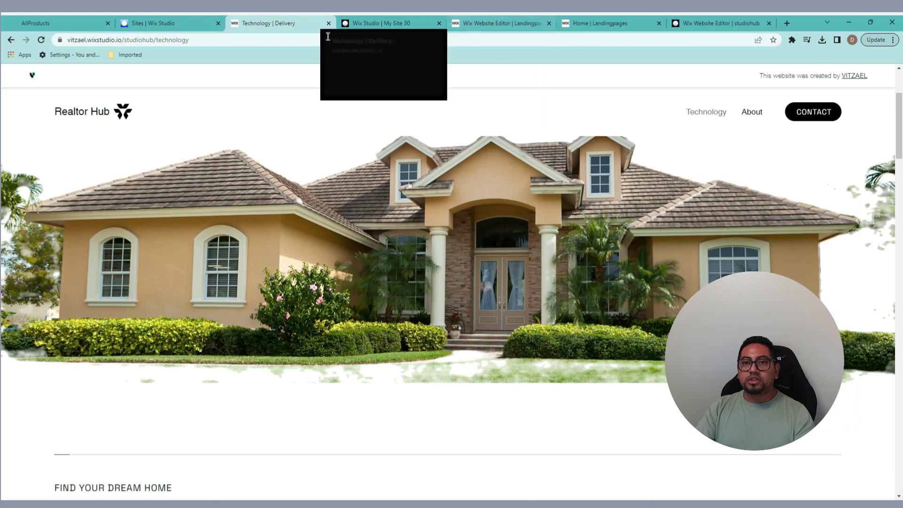
Switch to the blank My Site 30 project in the Wix Studio editor and split its empty section into two columns.
click(380, 24)
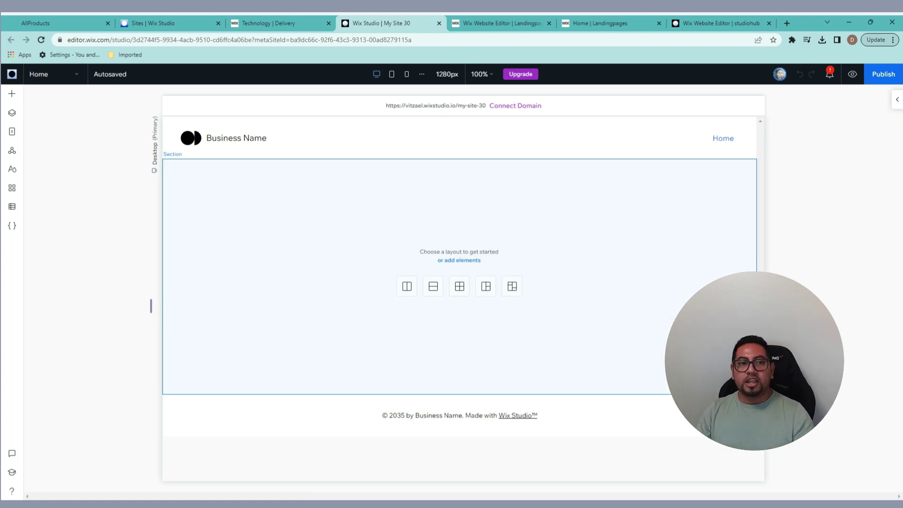
click(13, 95)
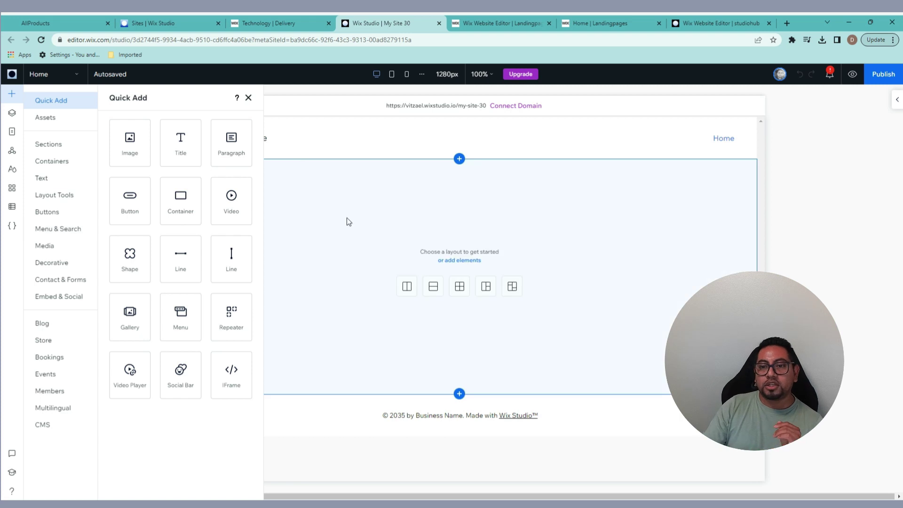
click(360, 216)
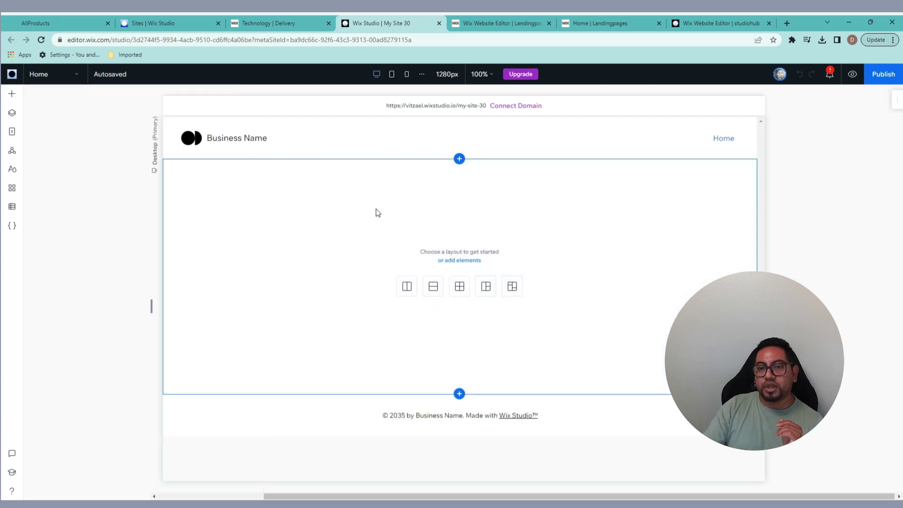
click(407, 286)
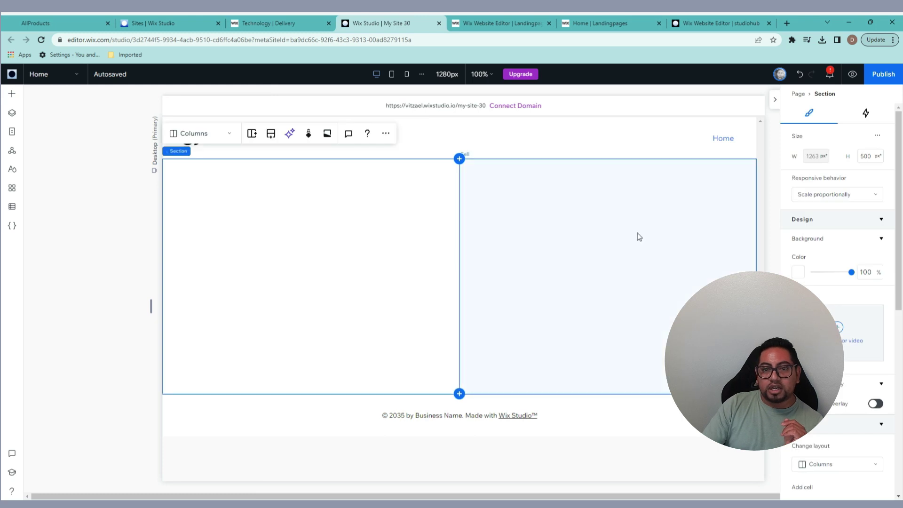
Add an image to the section's left cell and stretch it to fill the whole cell.
click(15, 97)
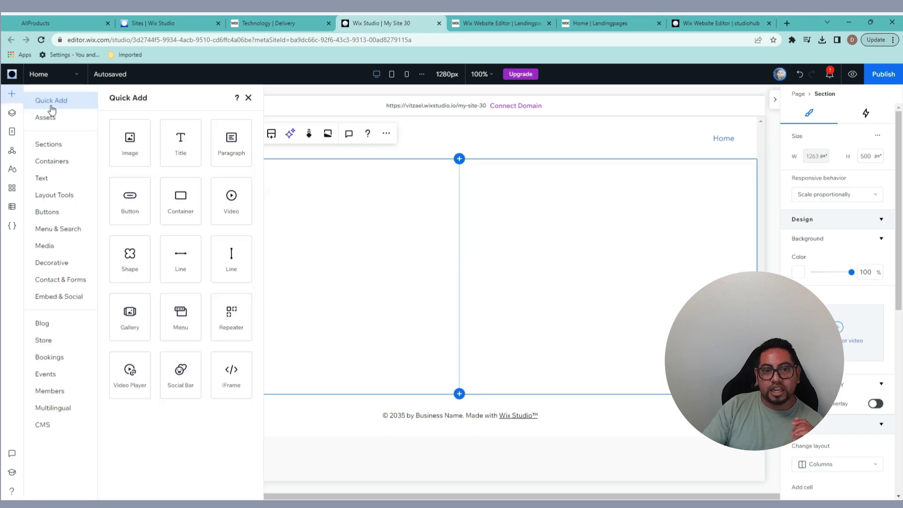
drag(130, 141, 327, 222)
click(355, 220)
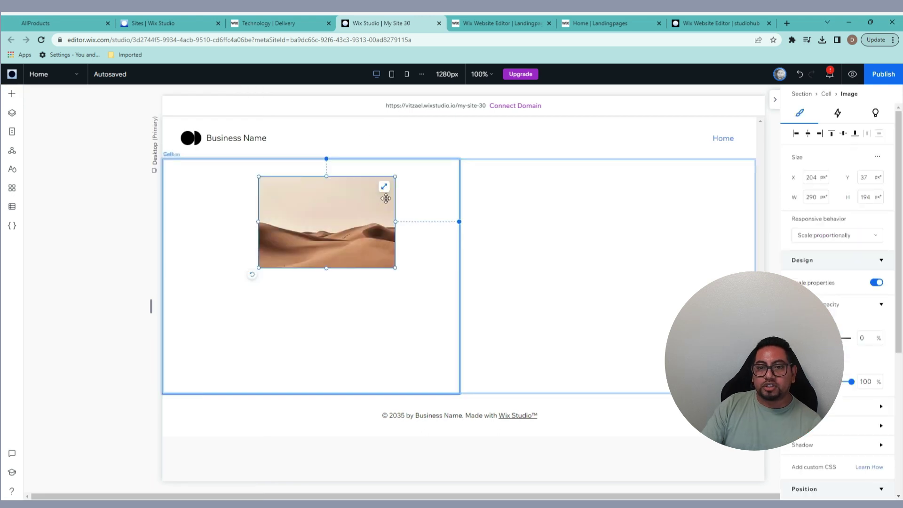
click(385, 187)
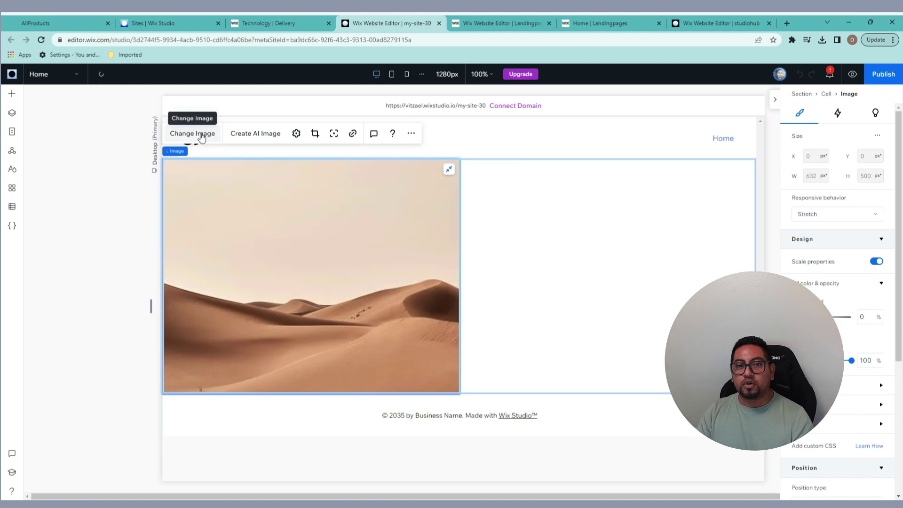
click(249, 134)
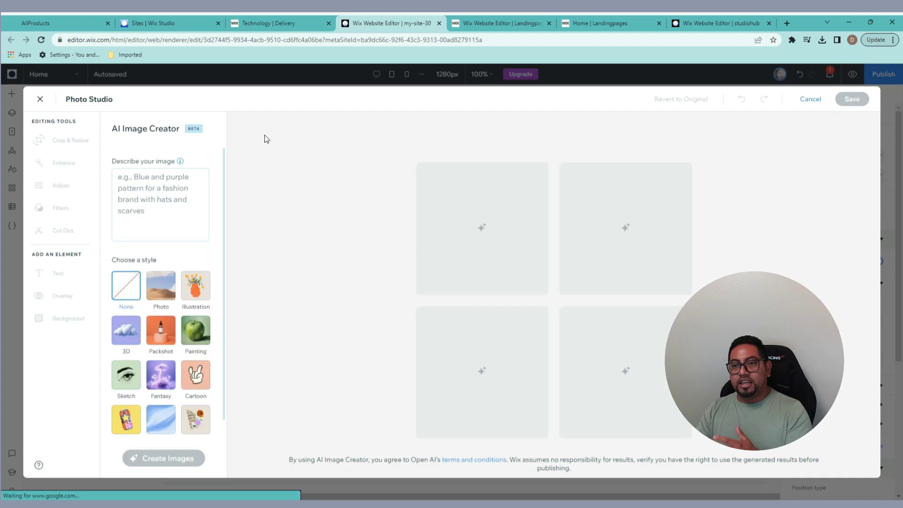
click(160, 185)
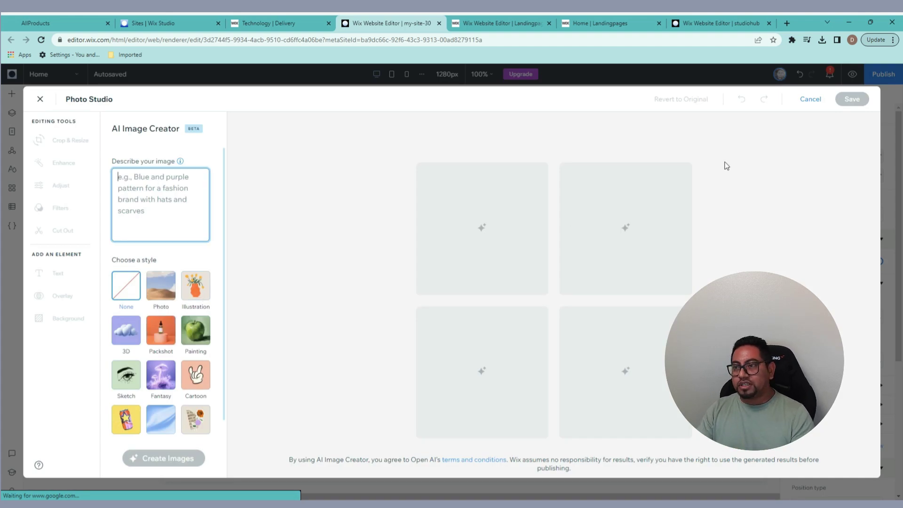
click(814, 105)
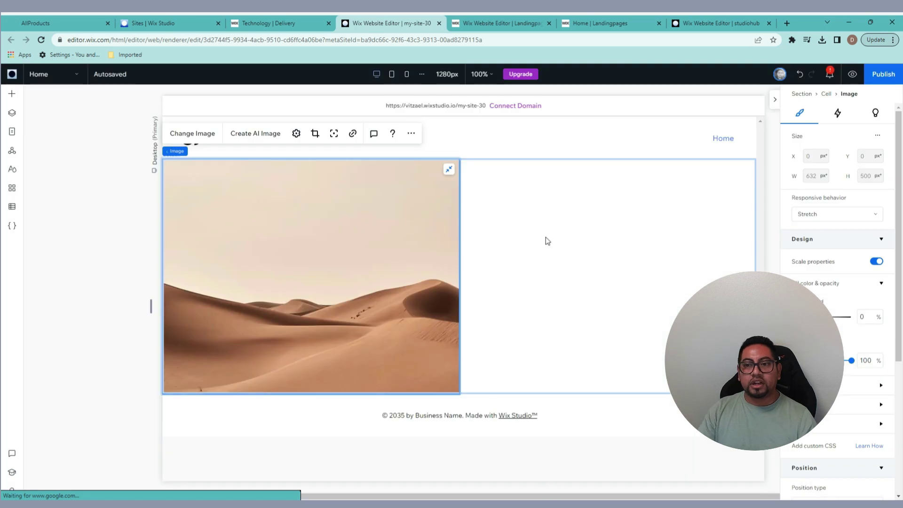
Add a title to the section's right cell and move it near the cell's upper left, at about X 100, Y 63 px.
click(11, 95)
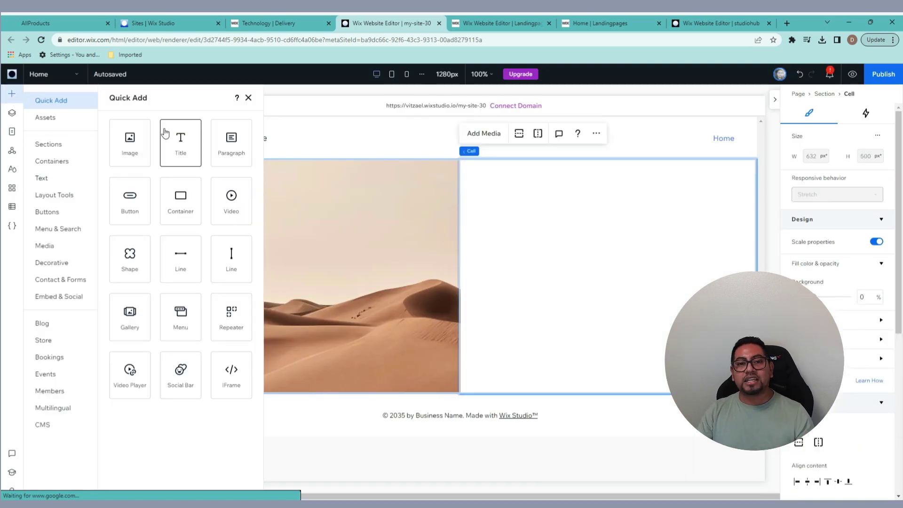
click(181, 141)
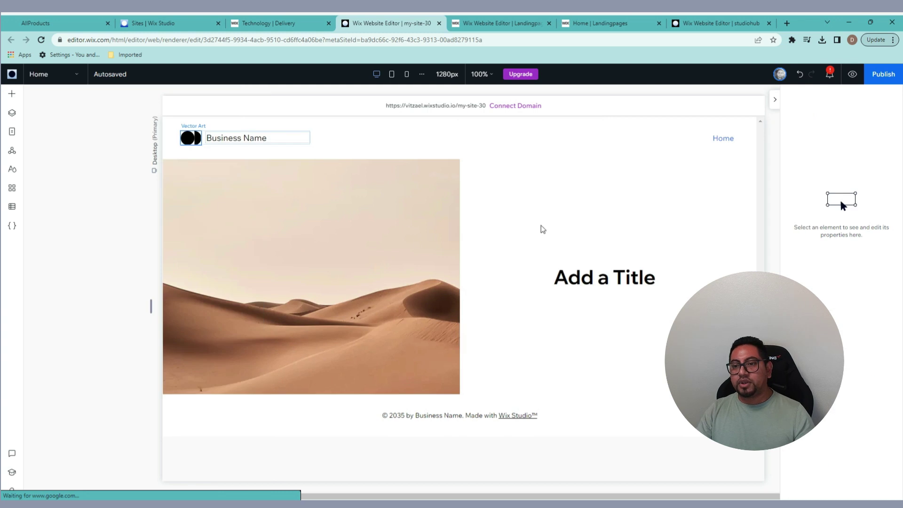
click(601, 280)
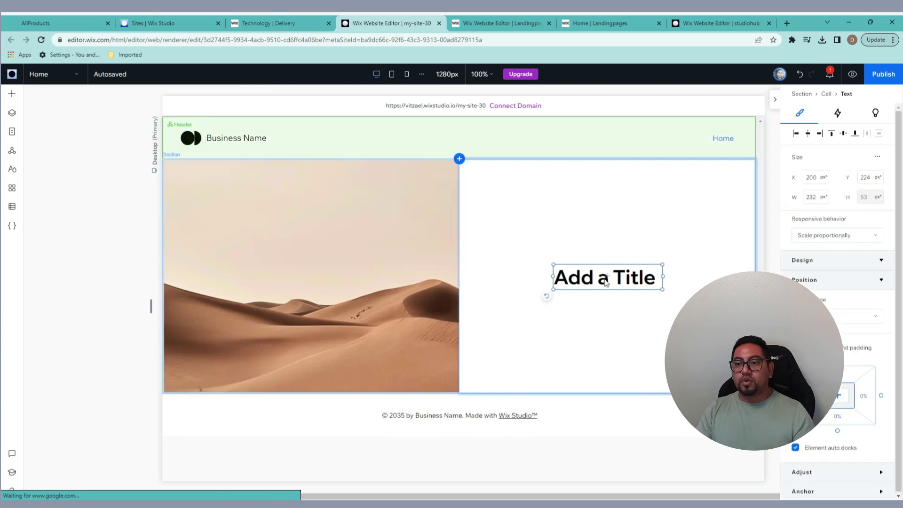
drag(605, 281, 591, 260)
click(566, 203)
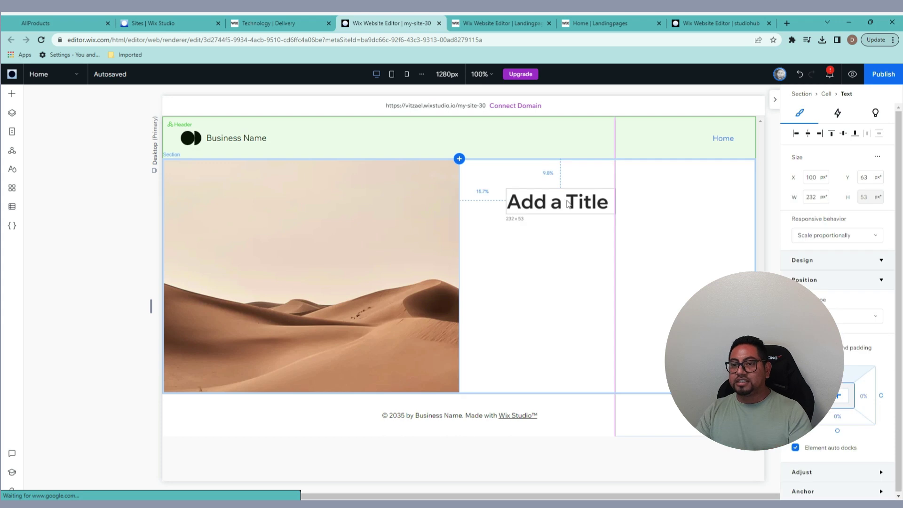
click(636, 218)
click(554, 197)
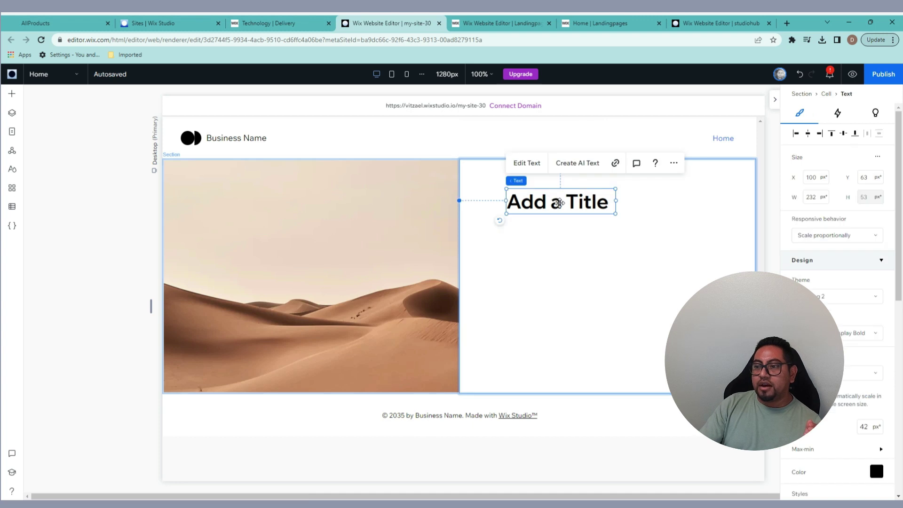
Give the title a hover interaction using the Rotate preset on itself, and add a click interaction set to Toggle On/Off.
click(839, 115)
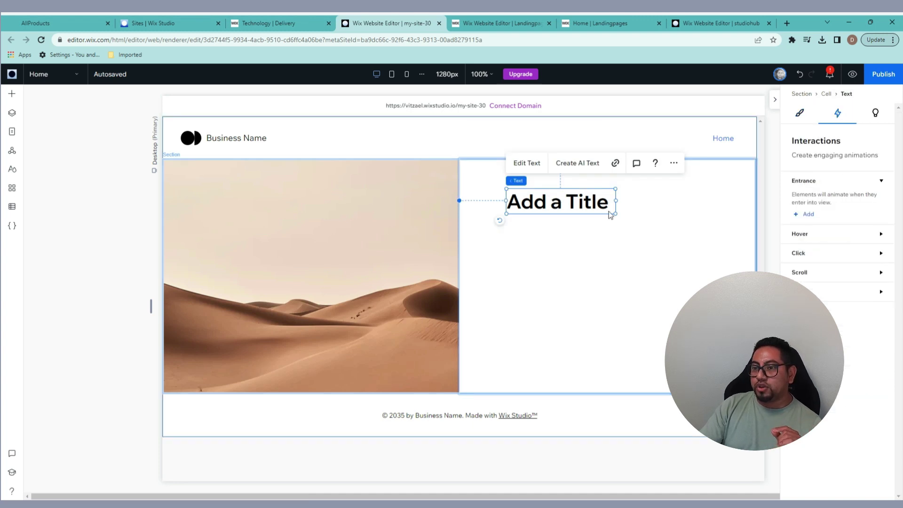
click(799, 234)
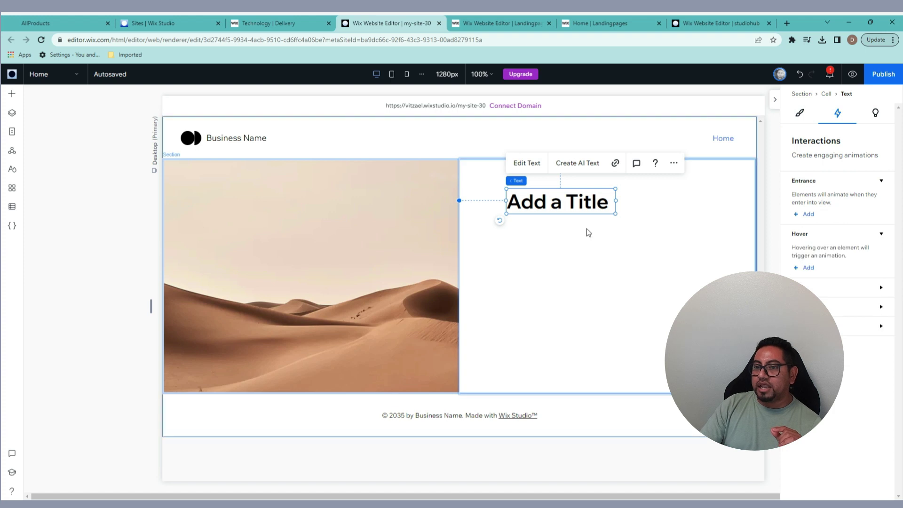
click(809, 268)
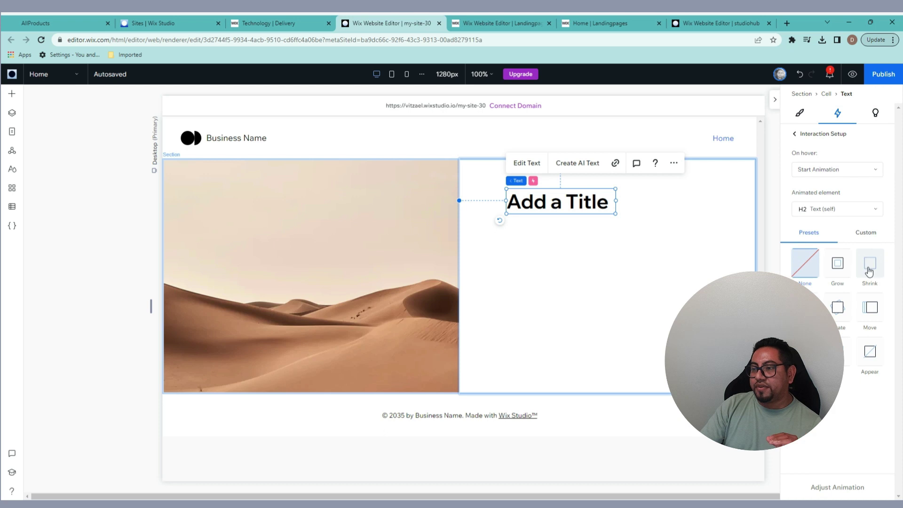
click(837, 264)
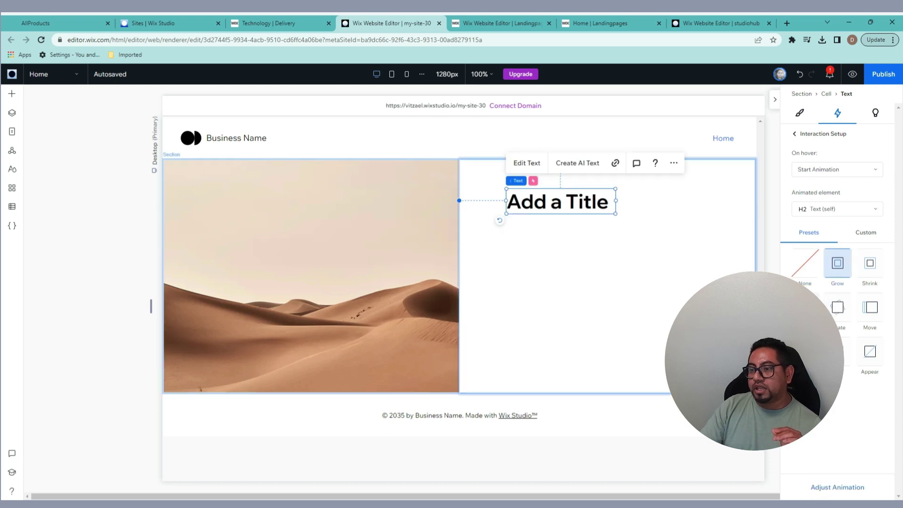
click(838, 310)
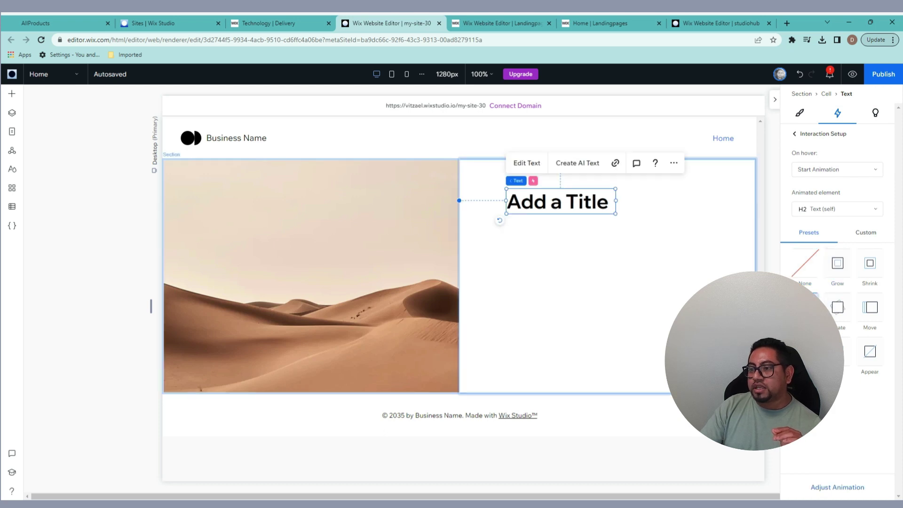
click(839, 314)
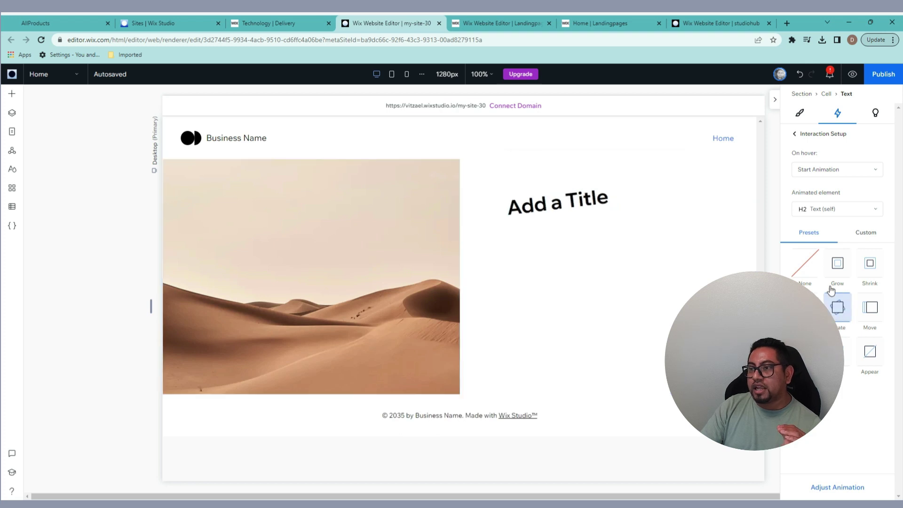
click(795, 134)
click(813, 286)
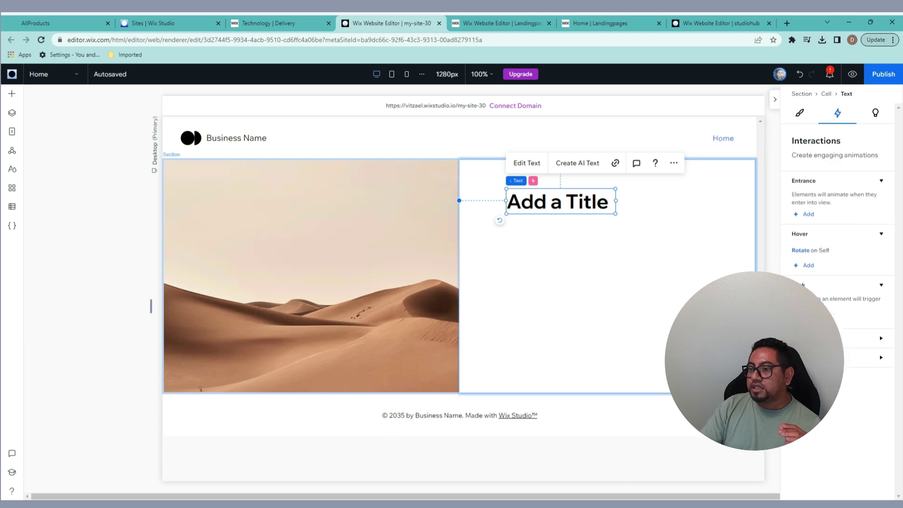
click(807, 318)
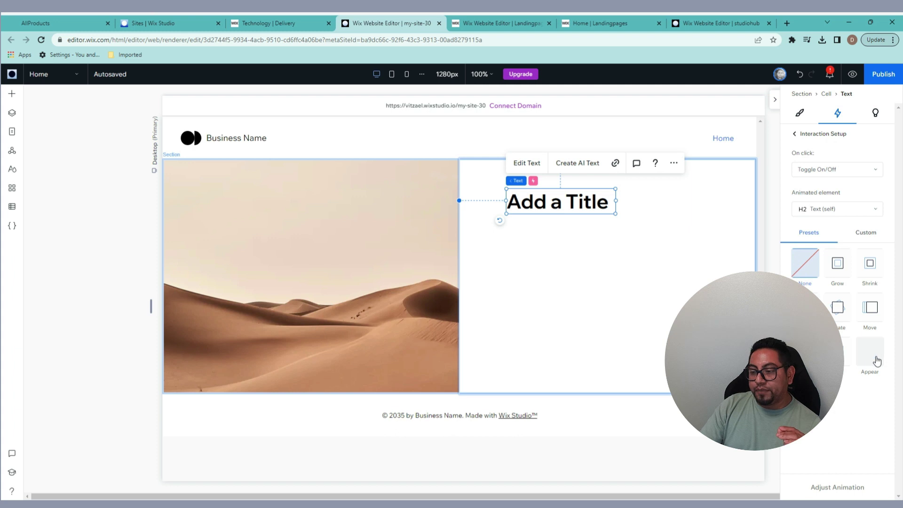
Add a button to the right cell, just below the title and aligned with its left edge.
click(15, 100)
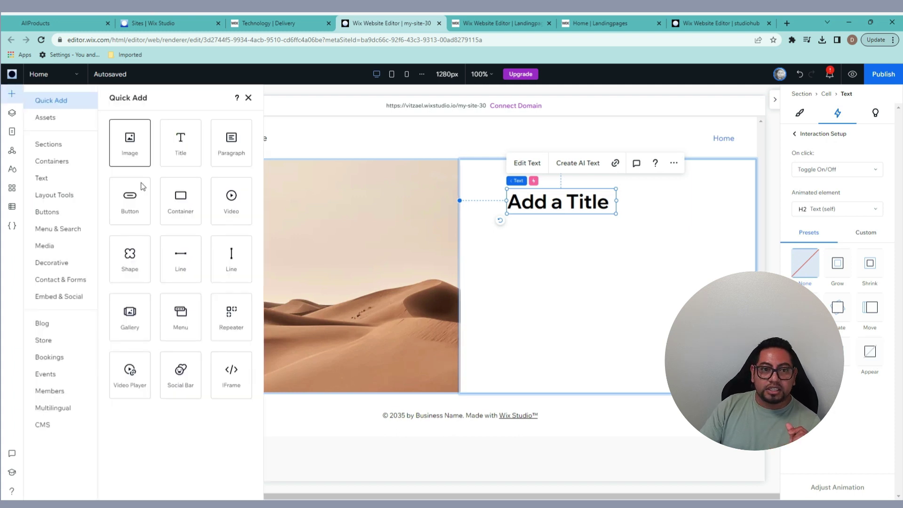
drag(141, 201, 530, 232)
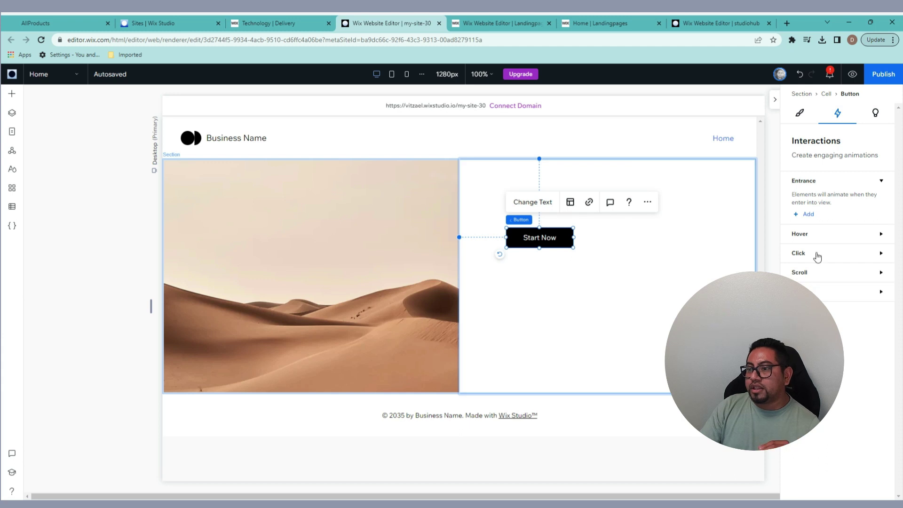
Give the button a hover interaction using the Appear preset on itself, and preview the page before returning to editing.
click(810, 234)
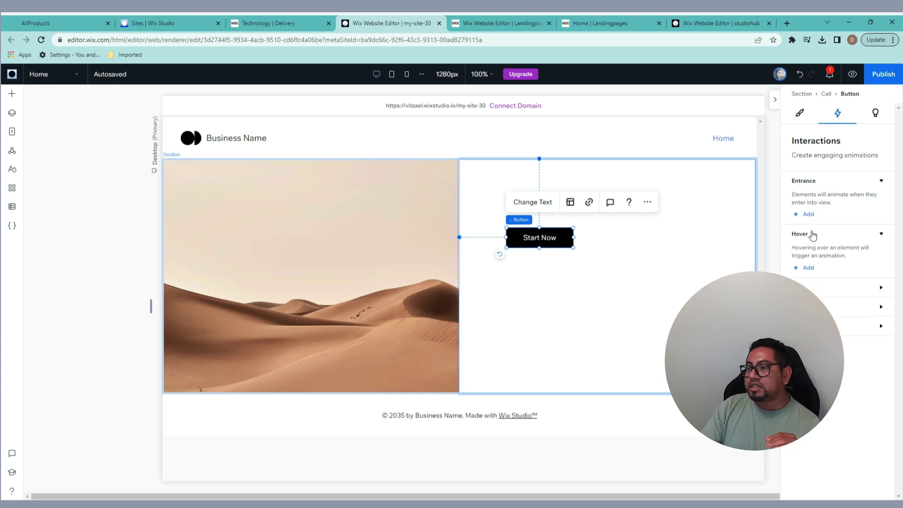
click(807, 269)
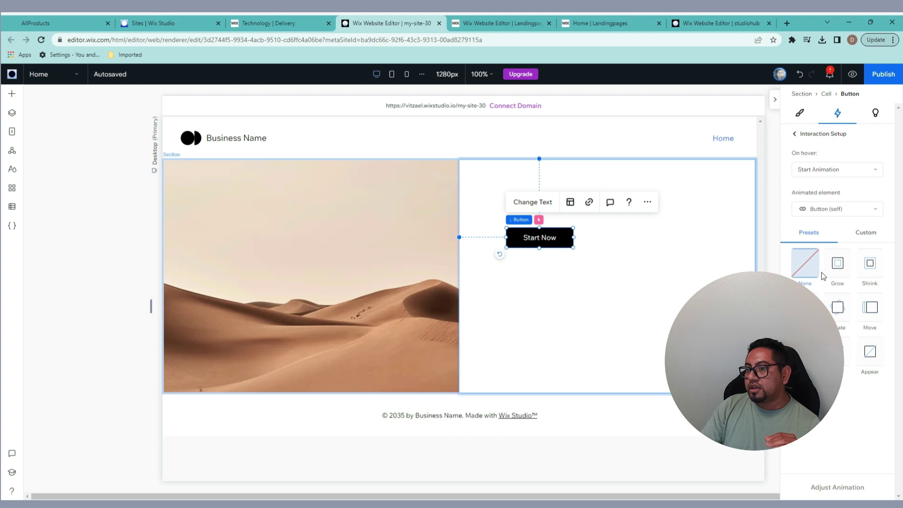
click(872, 357)
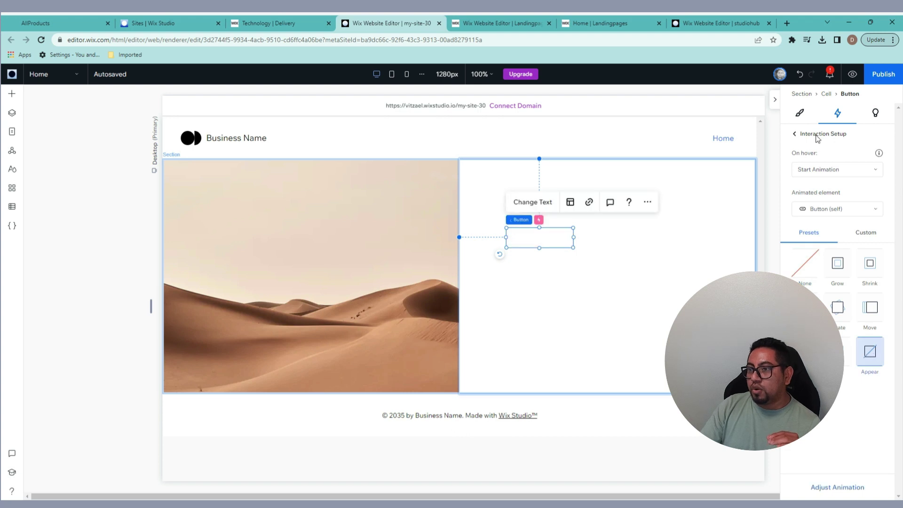
click(851, 75)
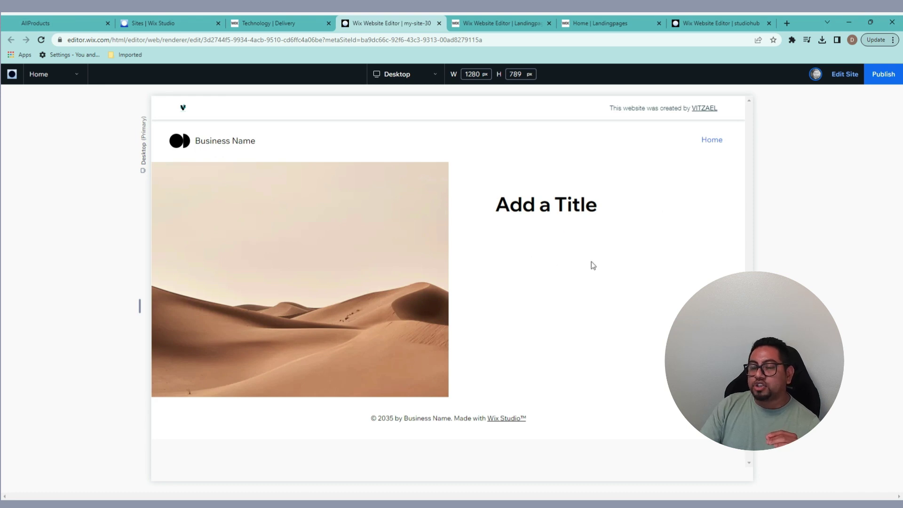
click(848, 74)
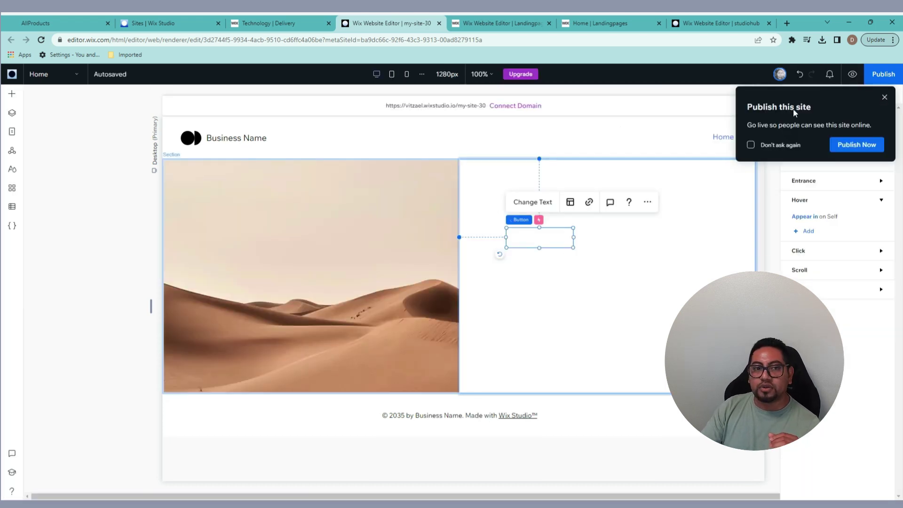
click(884, 97)
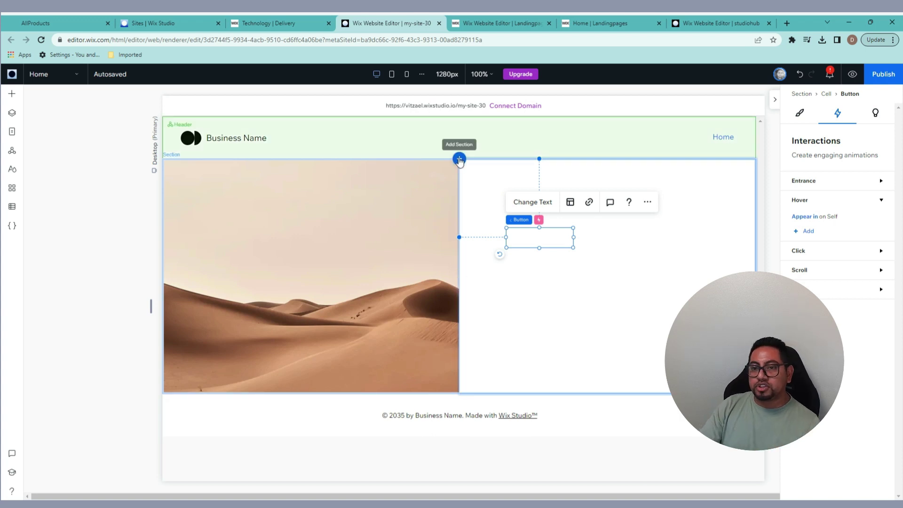
Insert a blank section between the header and the two-column section, and browse the designed Welcome sections.
click(459, 159)
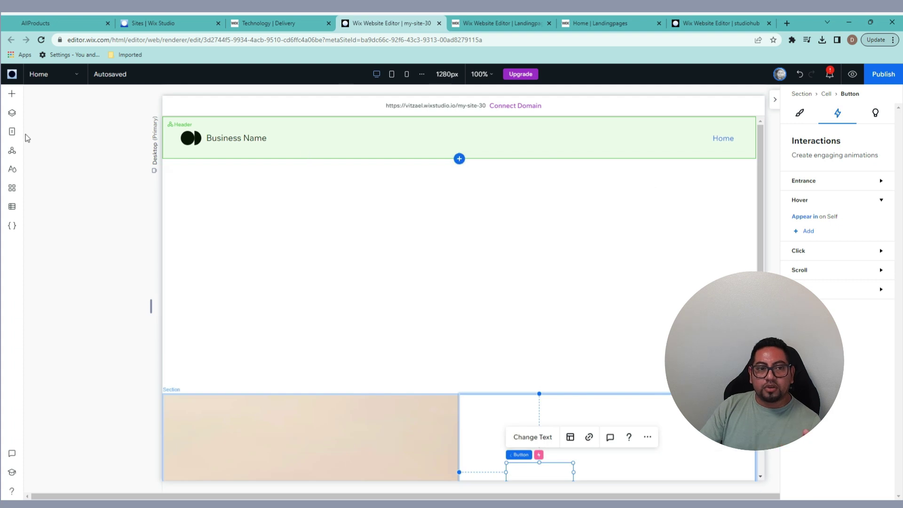
click(10, 98)
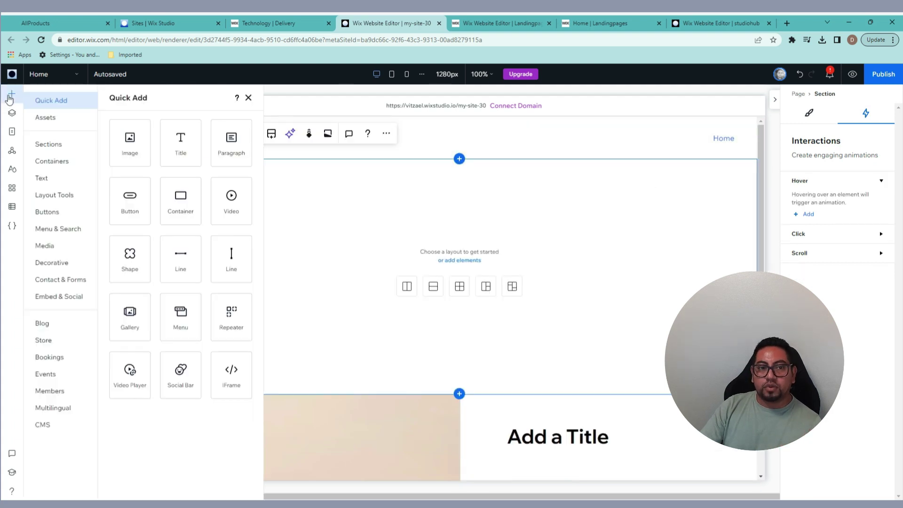
click(47, 144)
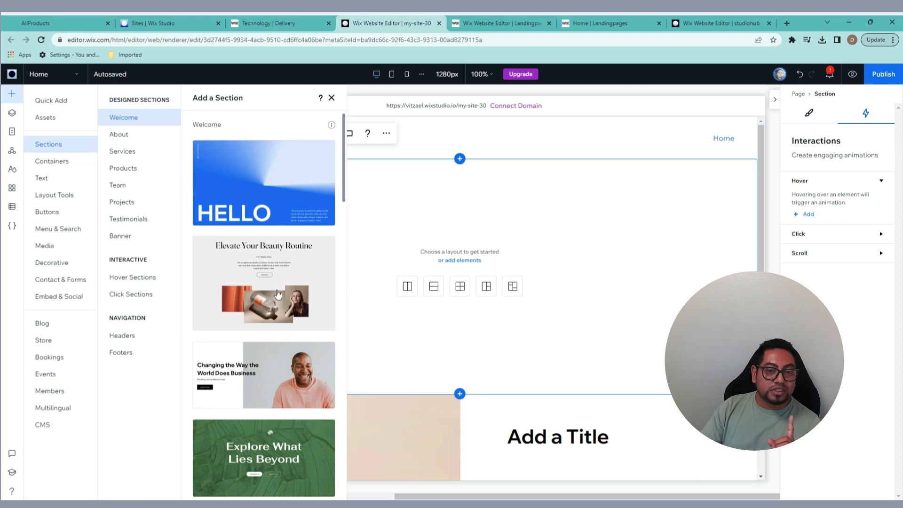
scroll(280, 293, down, 2)
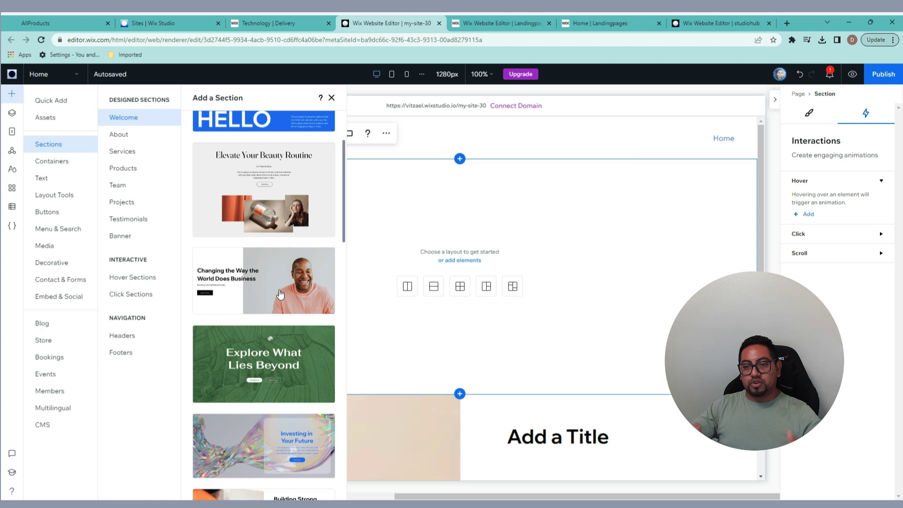
scroll(278, 272, down, 6)
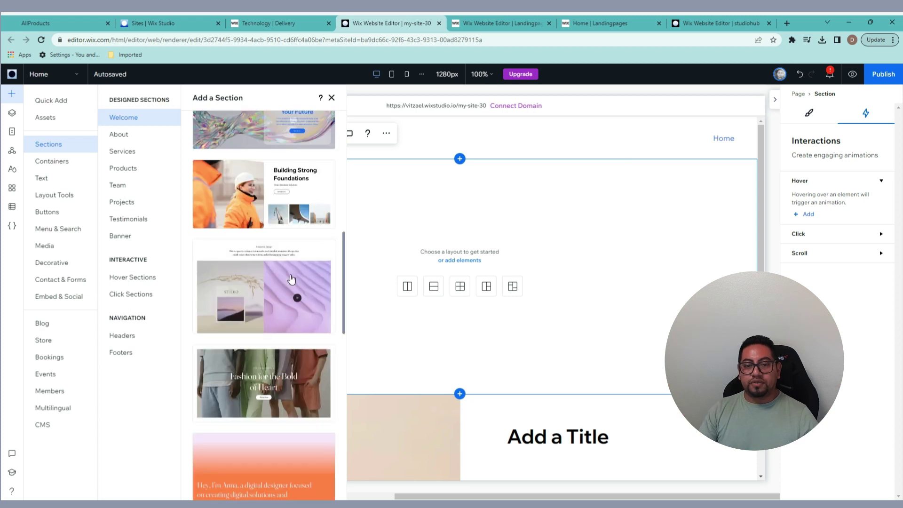
scroll(291, 278, down, 10)
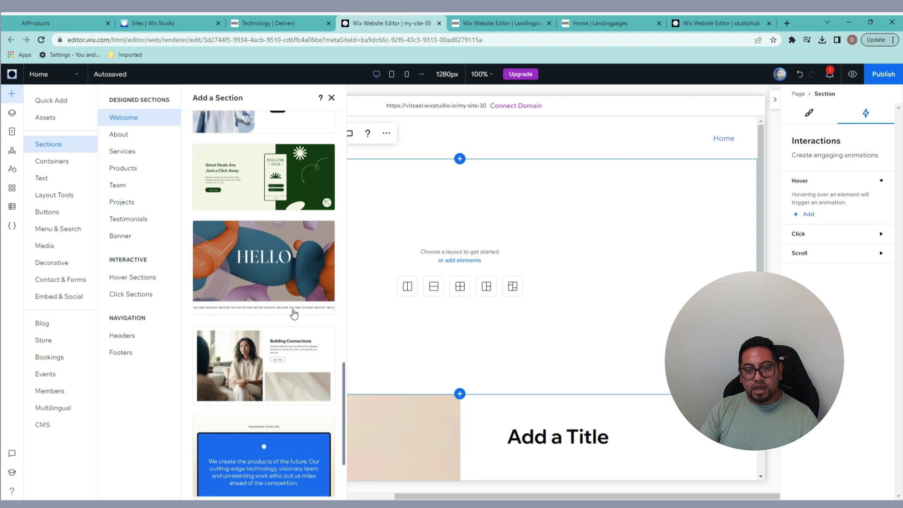
scroll(294, 314, down, 2)
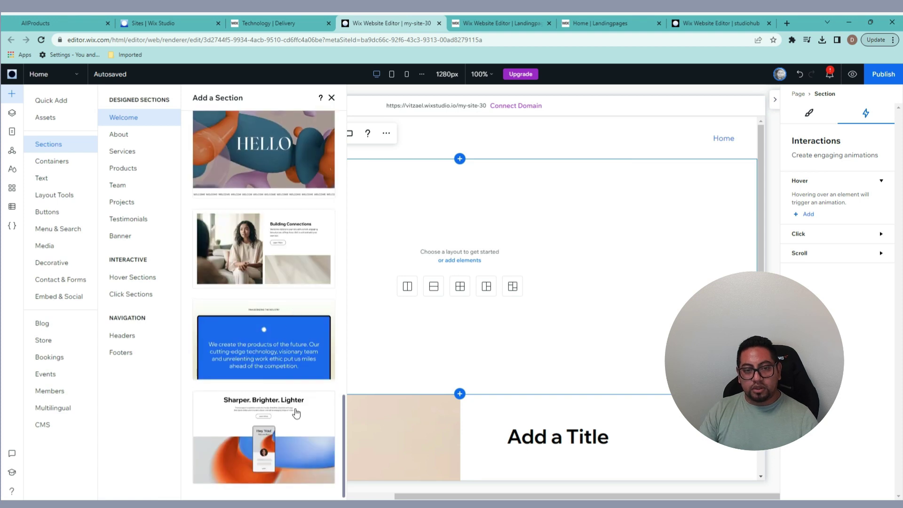
Insert the designed About Us section with three images from the About category directly below the header.
click(126, 134)
scroll(268, 289, down, 3)
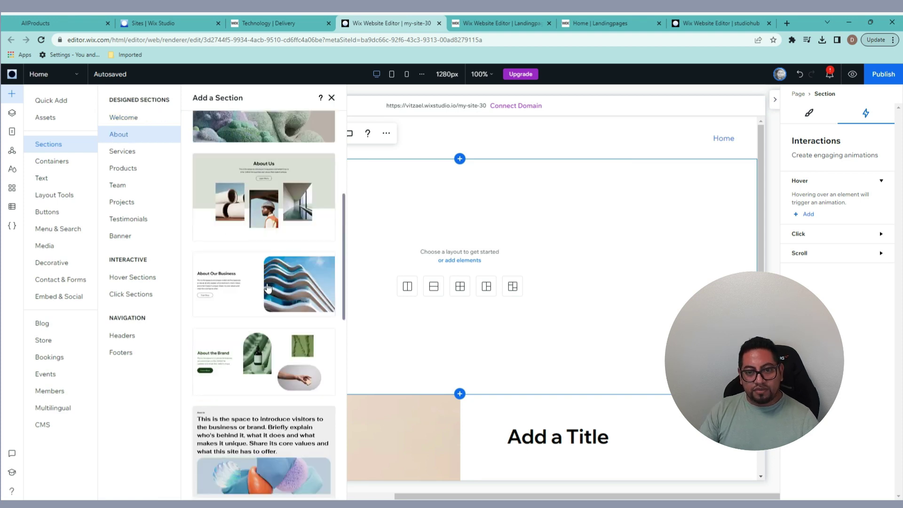
click(268, 225)
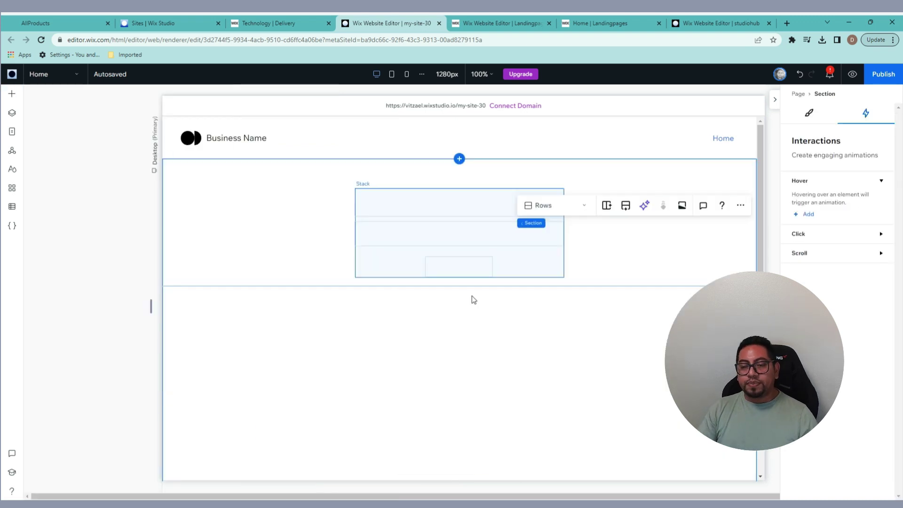
scroll(441, 302, down, 1)
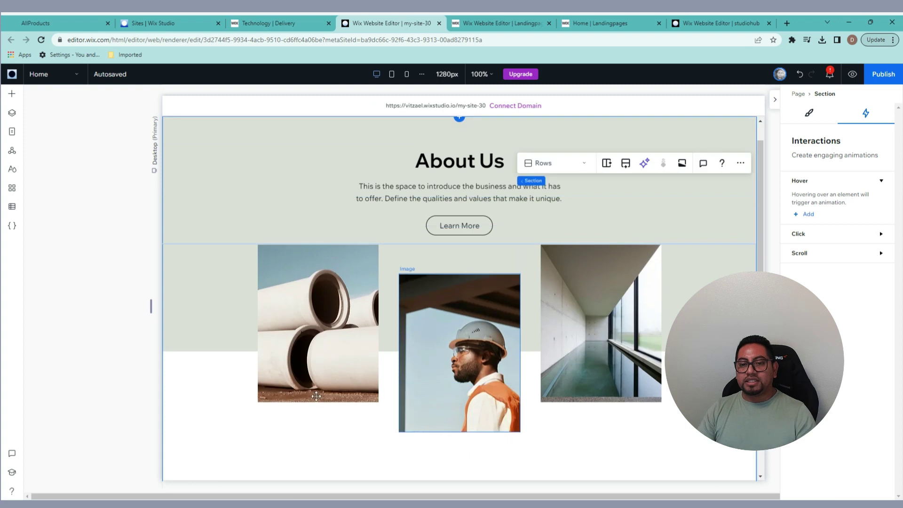
Add a paragraph text beneath the About Us section's left image and narrow it to roughly that image's width.
click(11, 94)
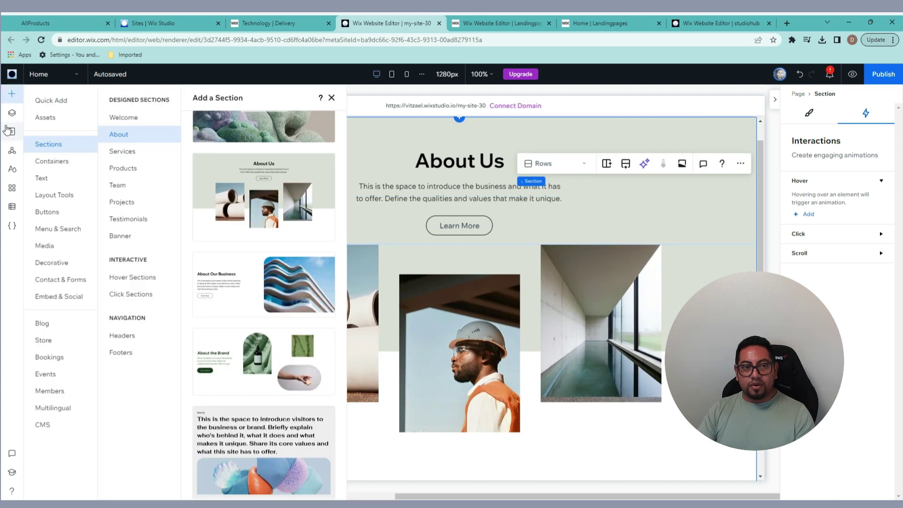
click(47, 181)
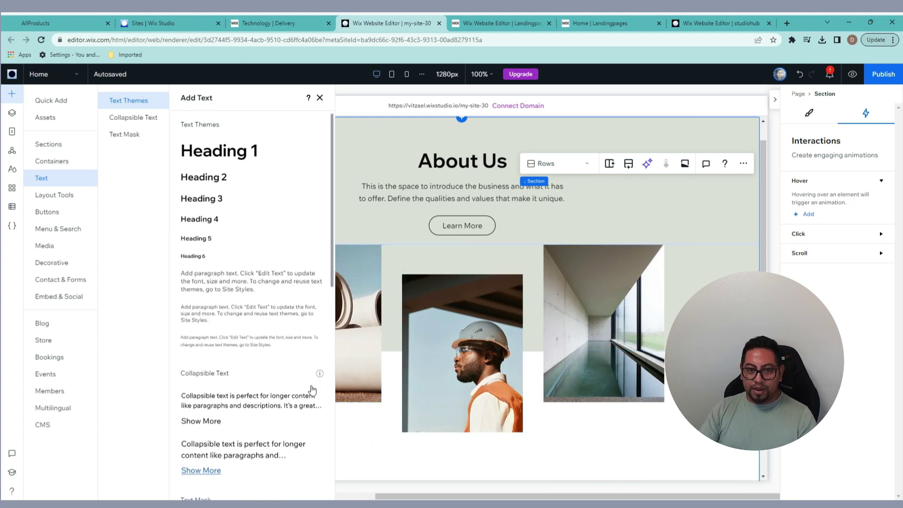
drag(214, 281, 339, 424)
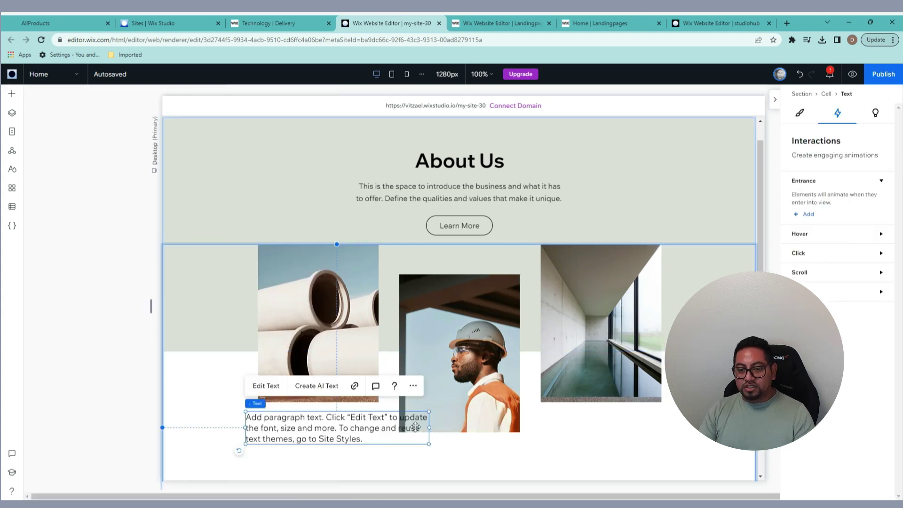
drag(429, 428, 379, 432)
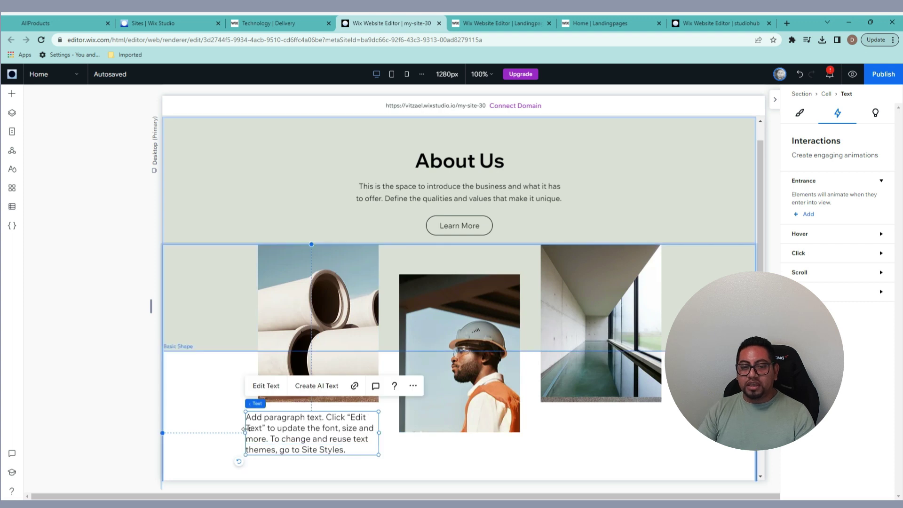
drag(244, 433, 262, 433)
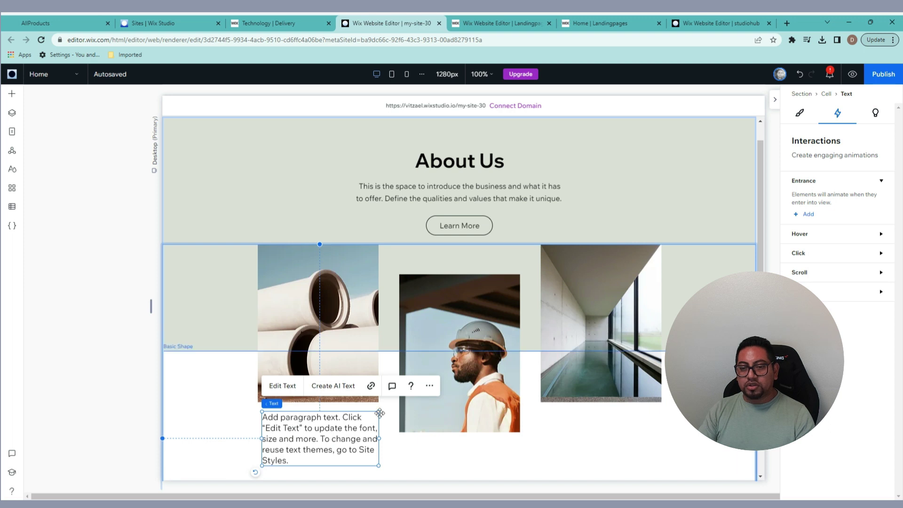
Preview the page, narrow the viewport to 740 px to check the mobile layout, and return to editing.
scroll(637, 378, down, 3)
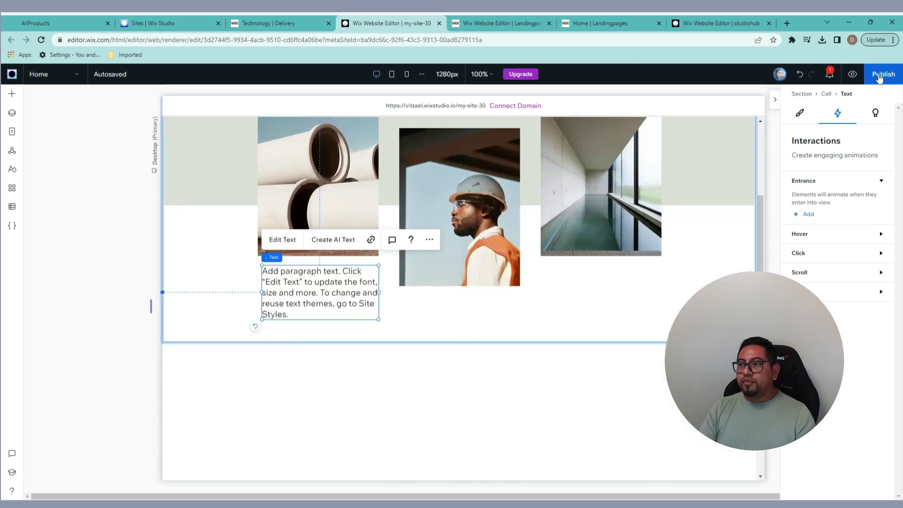
click(851, 74)
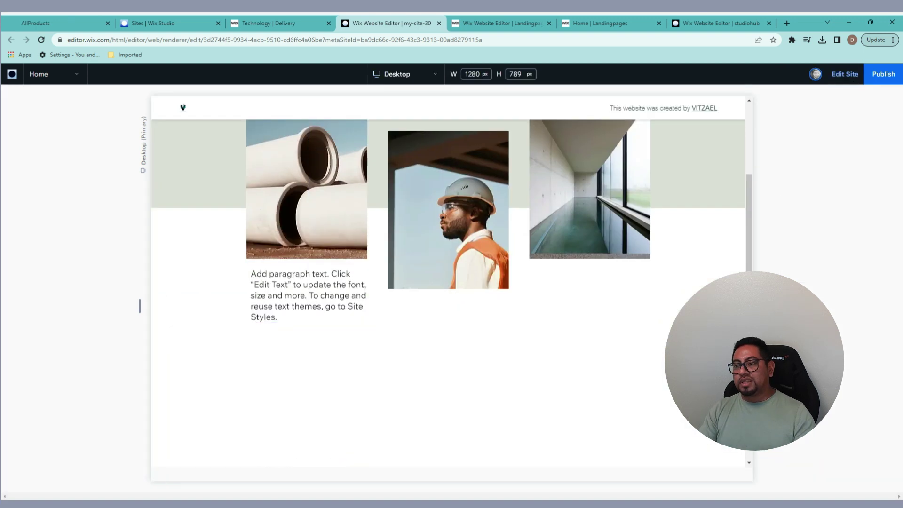
drag(756, 306, 646, 306)
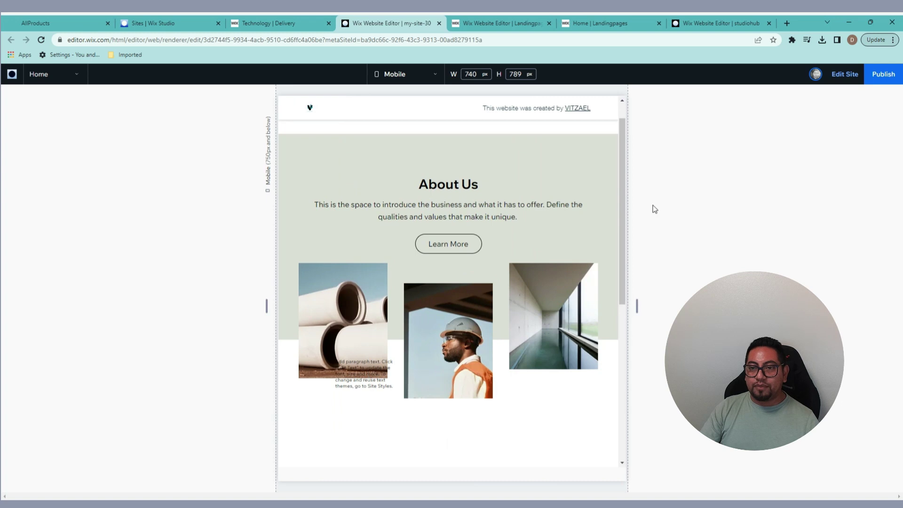
click(844, 74)
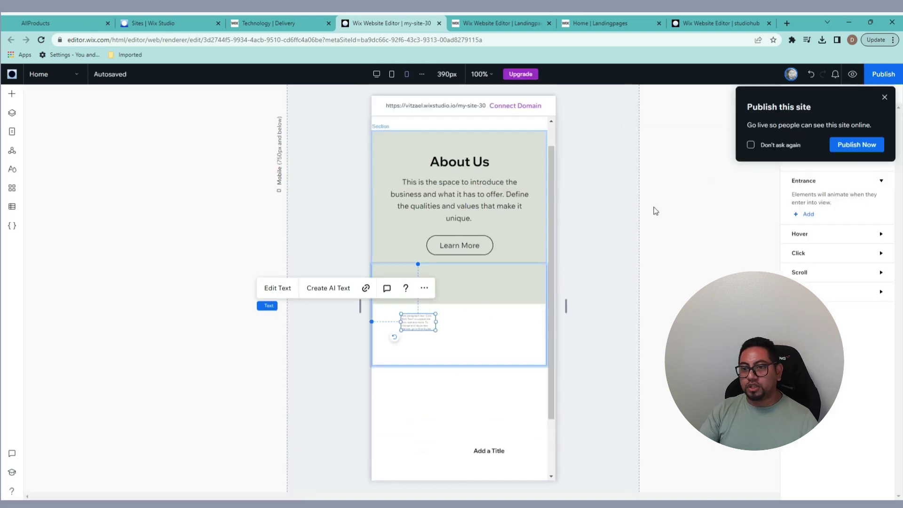
click(884, 98)
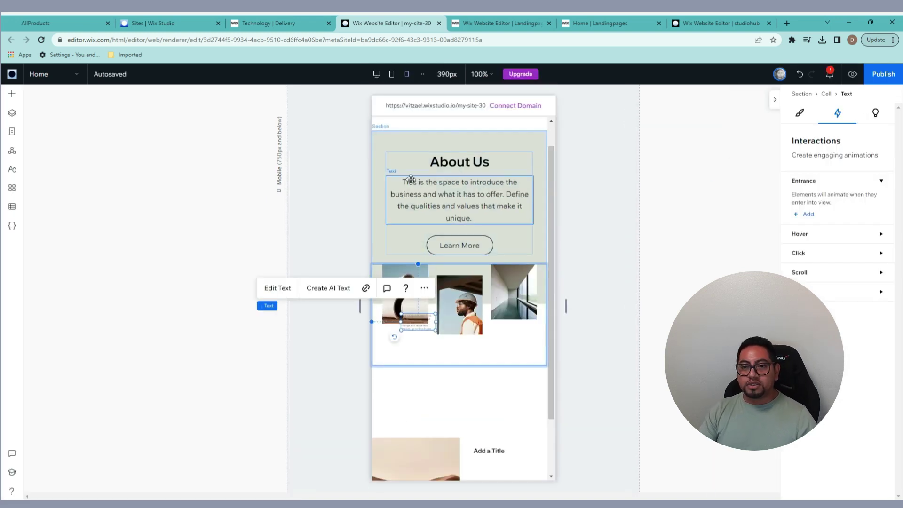
View the page's breakpoints and switch the editor back to the desktop view.
click(422, 76)
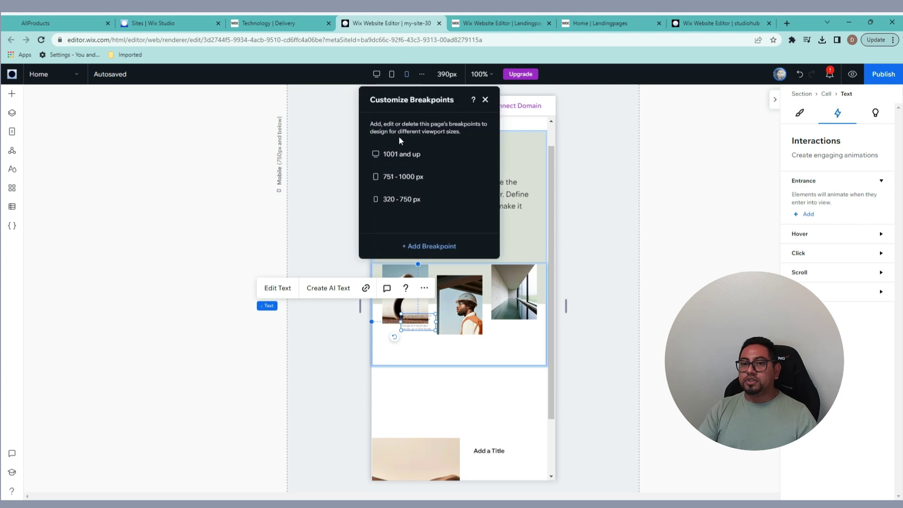
click(375, 74)
click(376, 74)
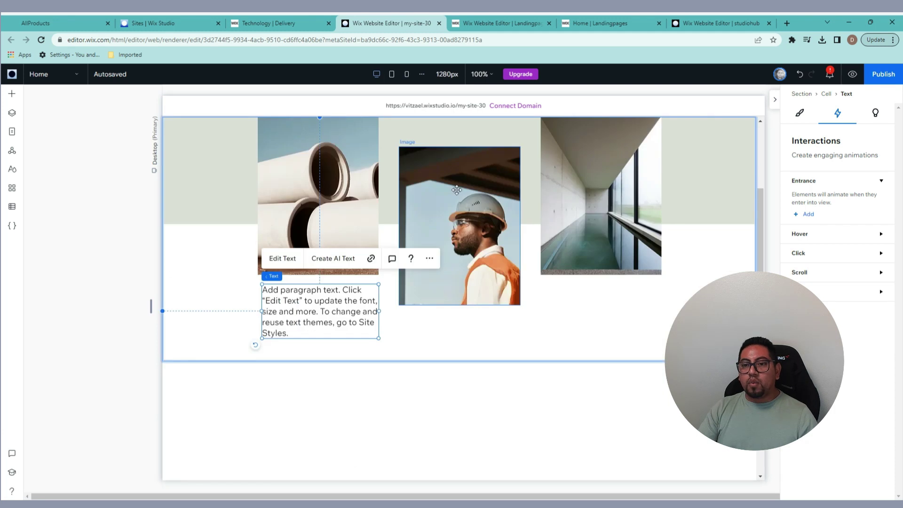
Move the focal point of the About Us section's middle image from the man's face to his shoulder.
click(465, 263)
click(565, 311)
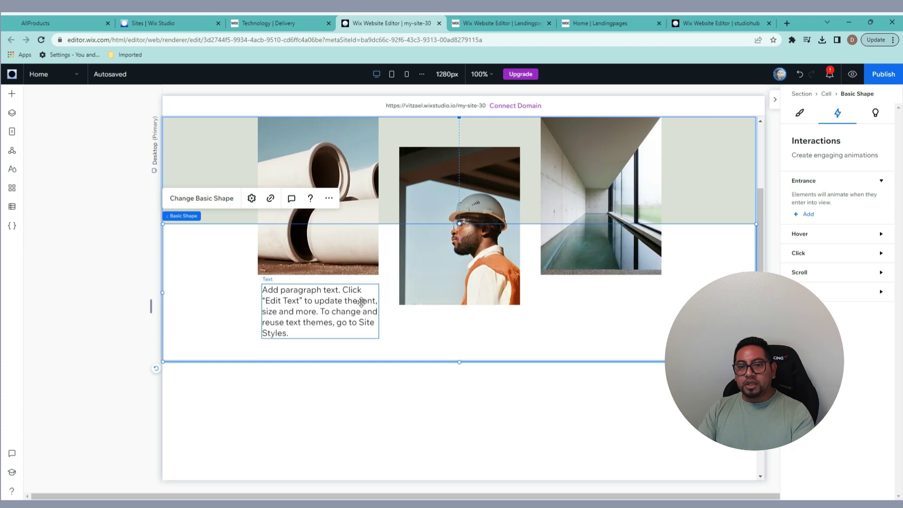
click(430, 268)
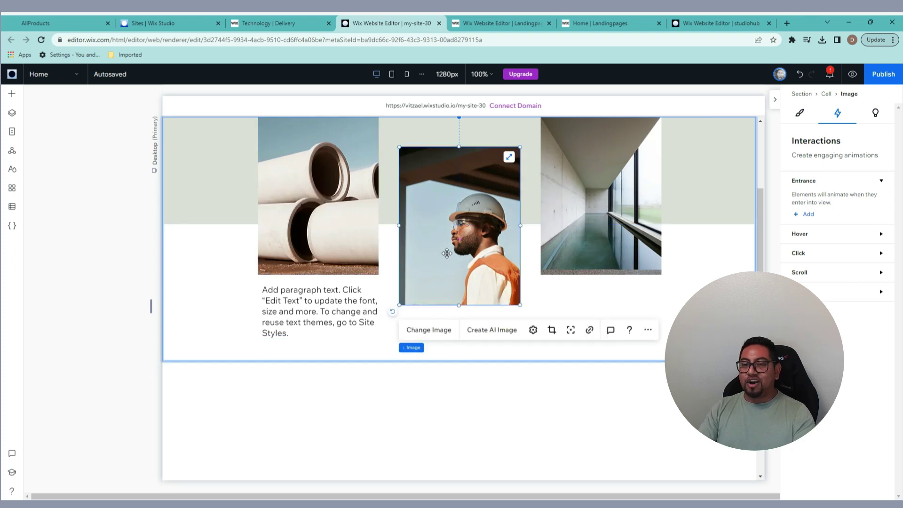
click(571, 330)
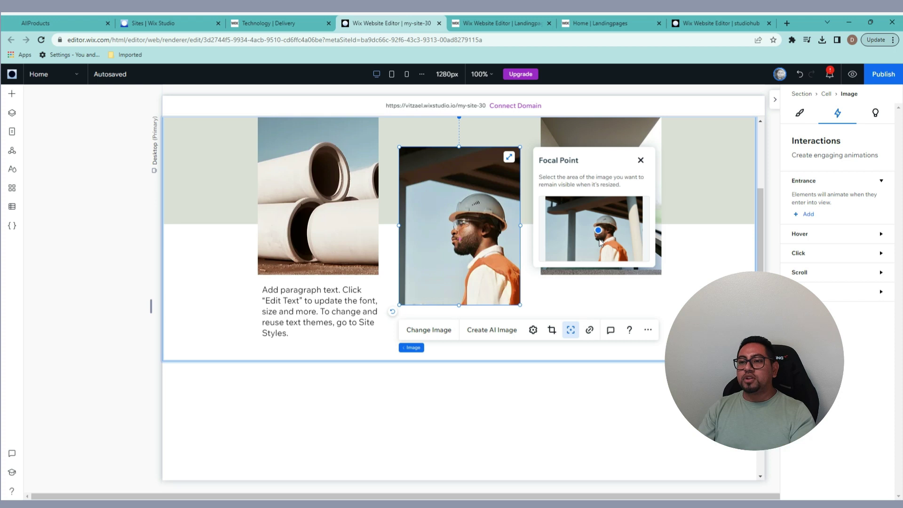
drag(599, 229, 608, 237)
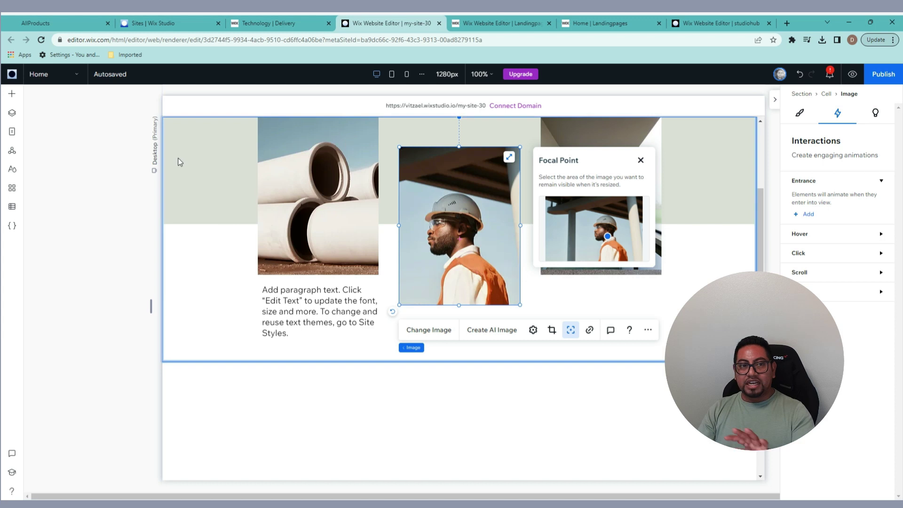
Add a scroll interaction with the Shrink effect to the paragraph under the About Us heading.
scroll(396, 326, down, 3)
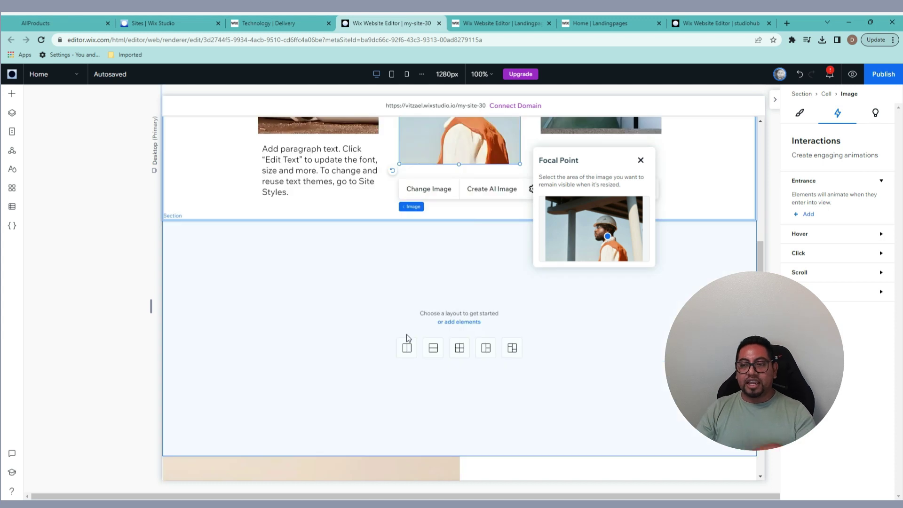
scroll(406, 337, up, 6)
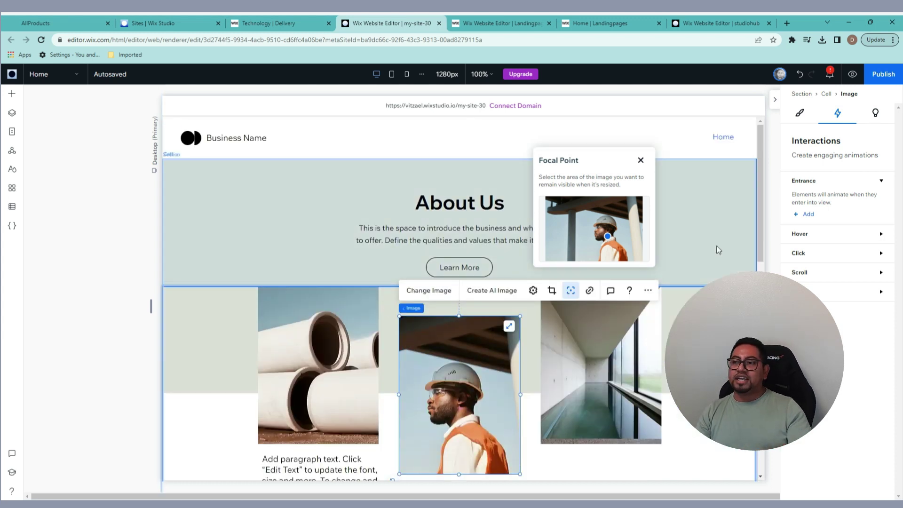
click(800, 111)
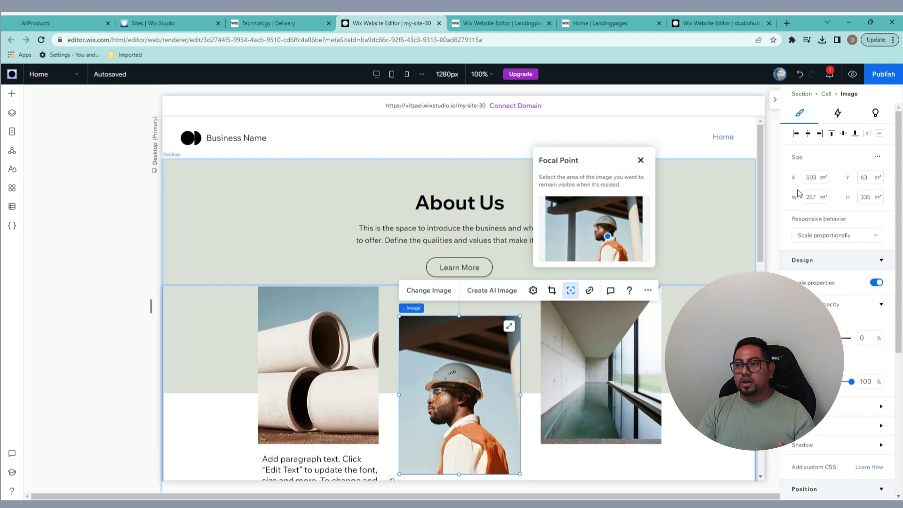
click(359, 240)
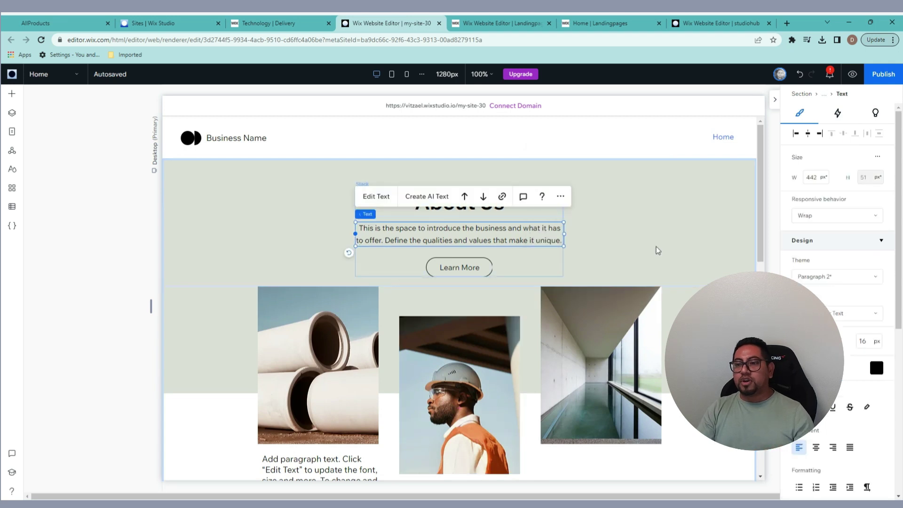
click(838, 114)
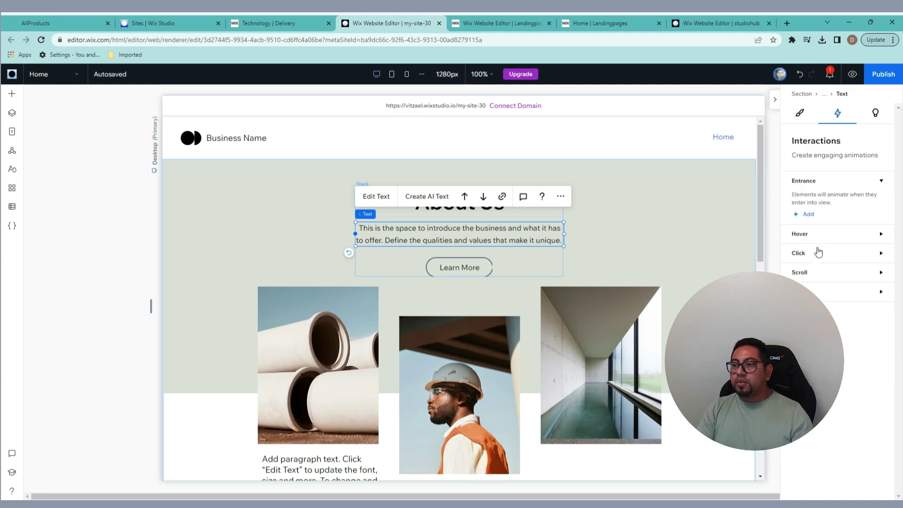
click(812, 273)
click(807, 298)
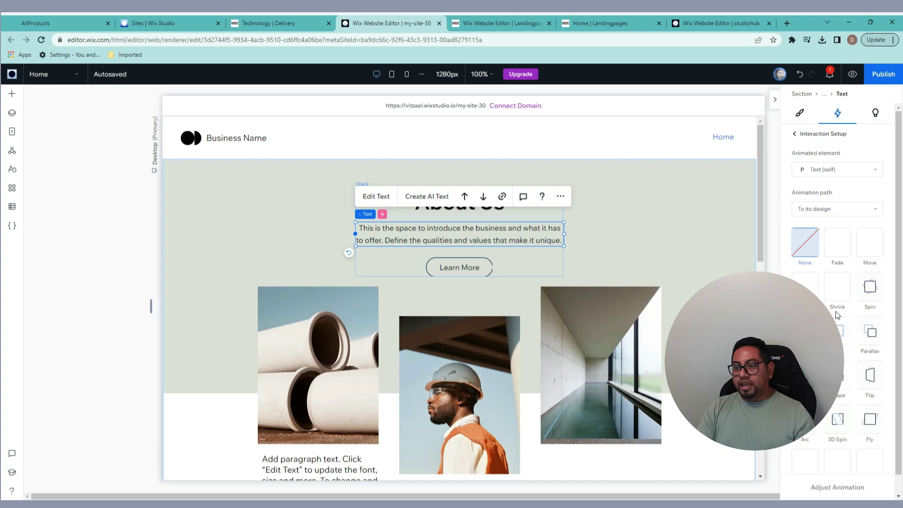
click(846, 291)
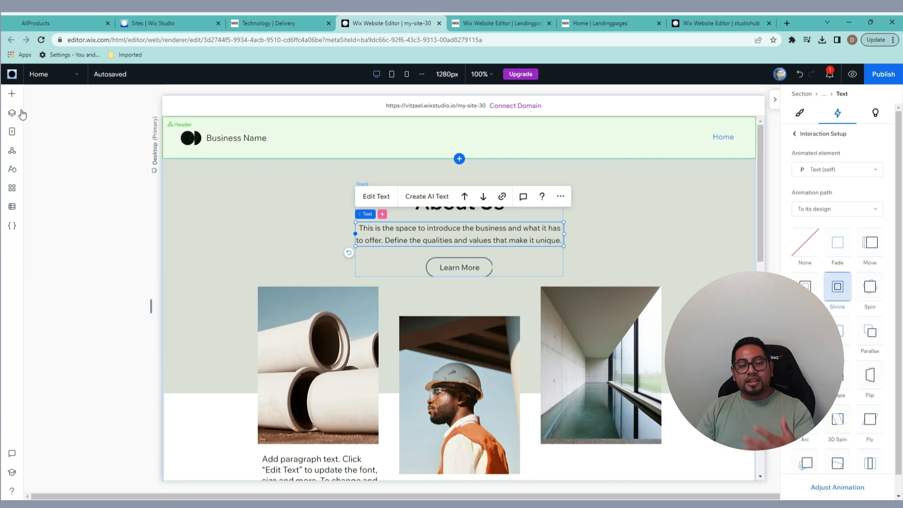
View the CMS overview and open the Home page's code editor.
click(12, 210)
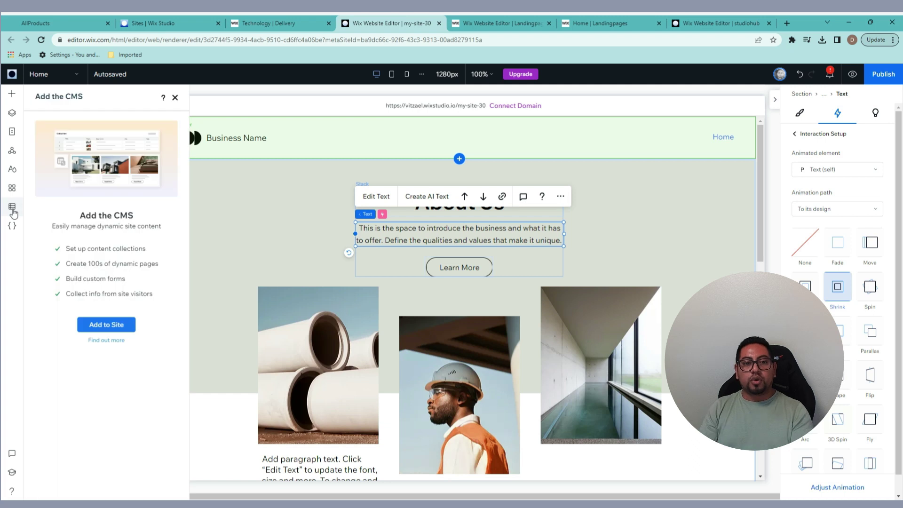
click(13, 227)
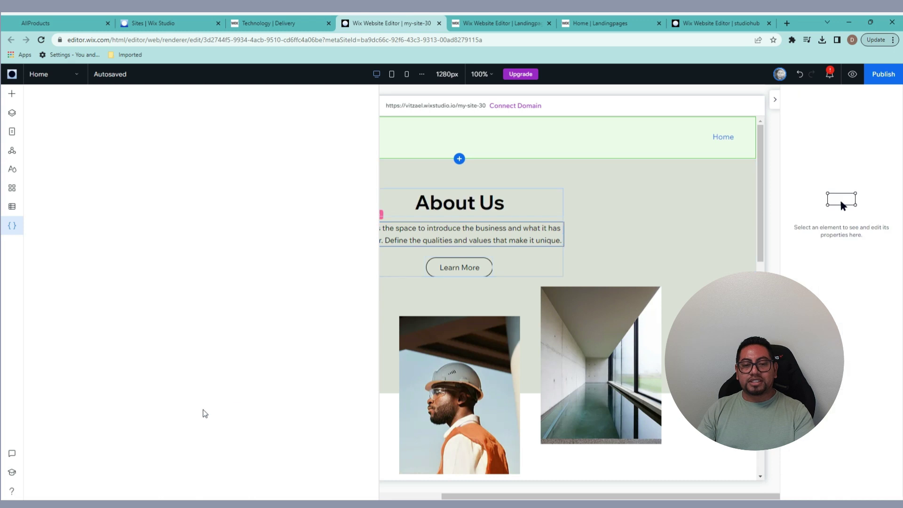
click(202, 408)
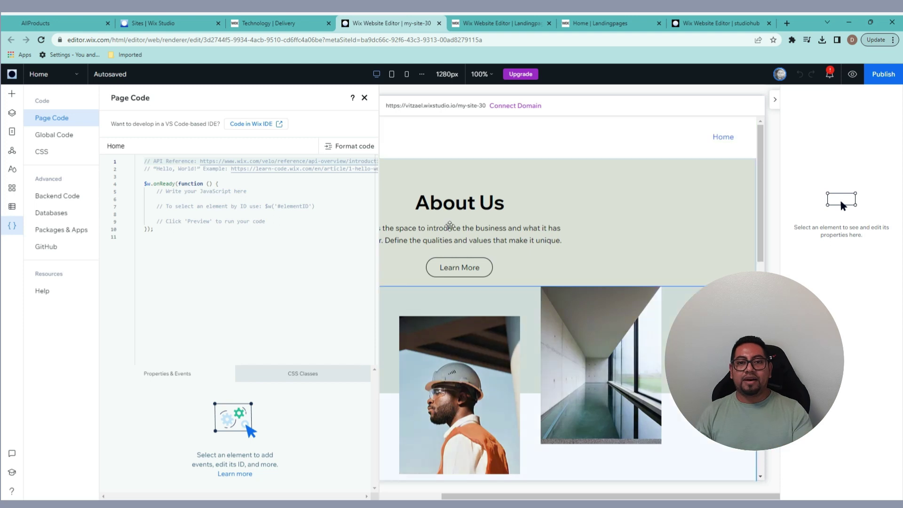
Open the site code in Wix IDE, view its search and source control, and return to the editor's code section for CSS.
click(255, 126)
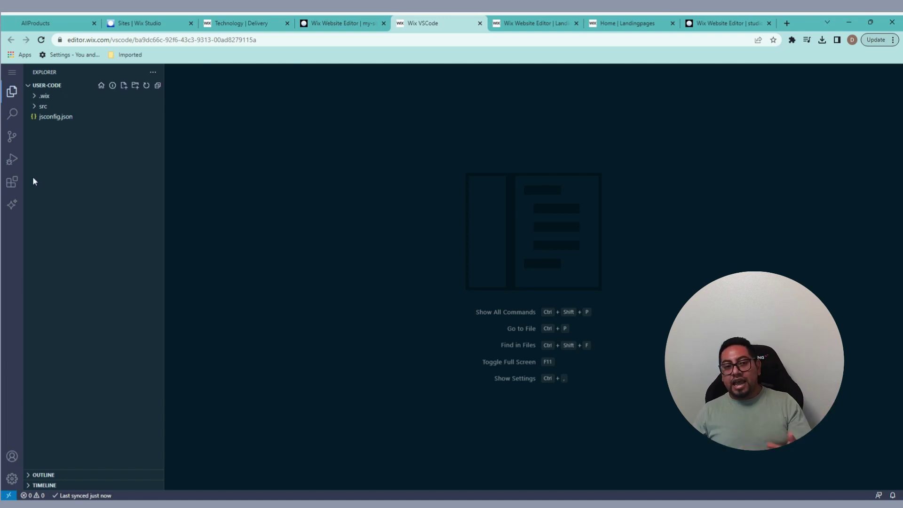
click(19, 116)
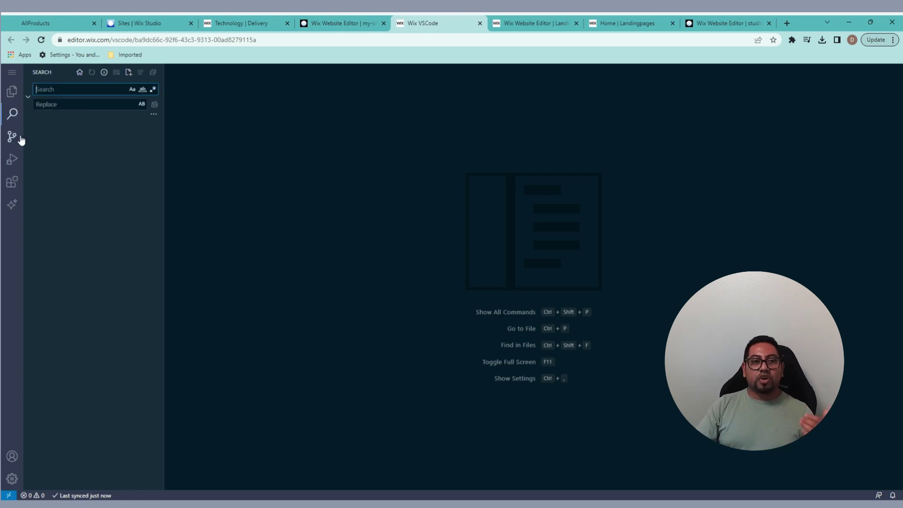
click(20, 140)
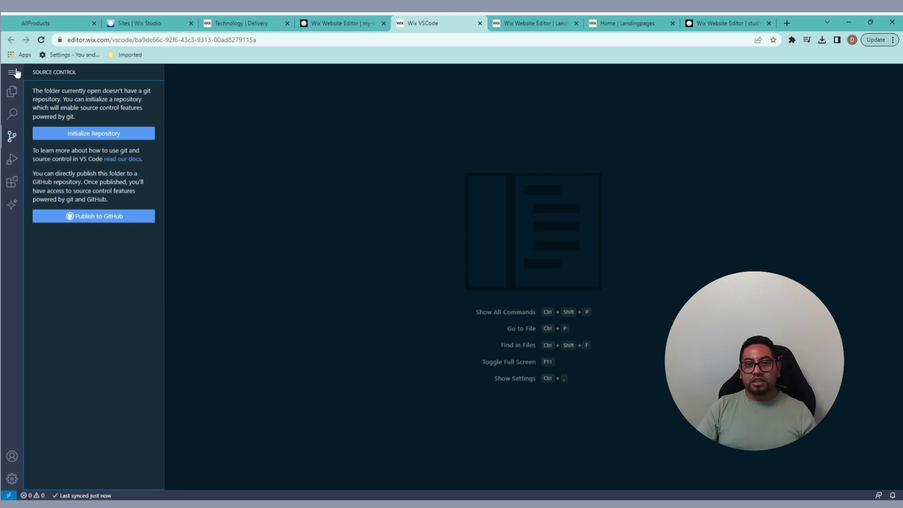
click(324, 26)
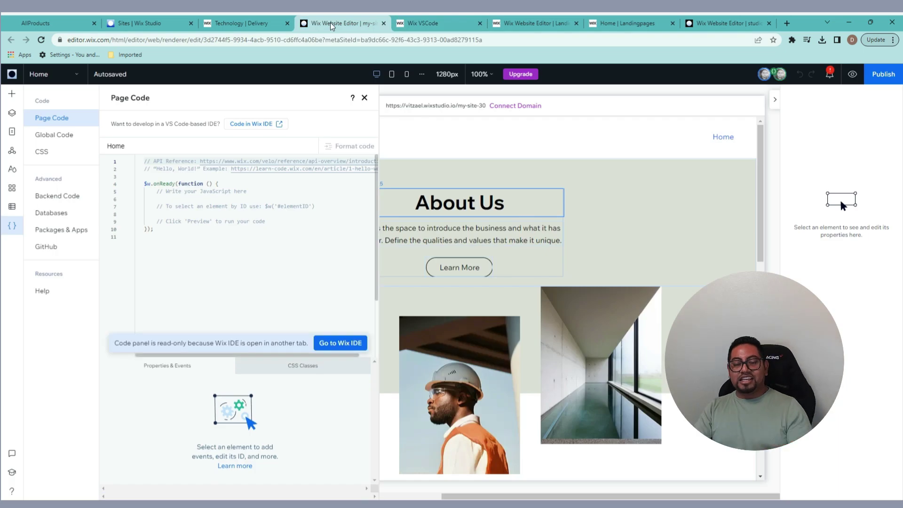
click(37, 155)
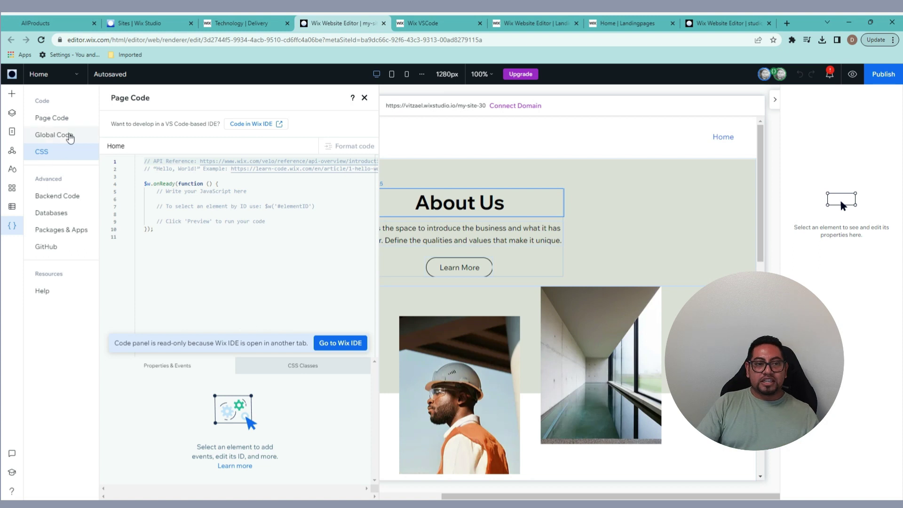
Examine the page's layers, expanding the Header and its Stack and selecting the About Us heading's cell and the Hamburger Menu.
click(15, 122)
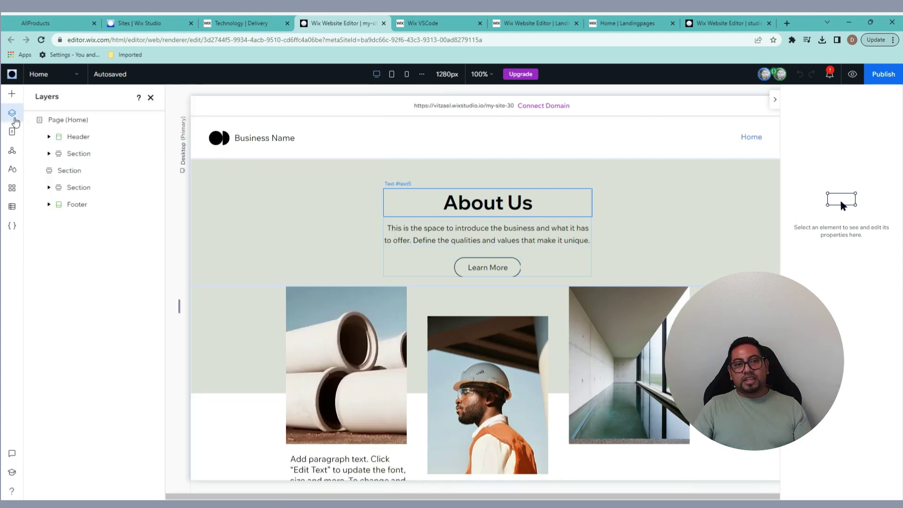
click(50, 137)
click(59, 154)
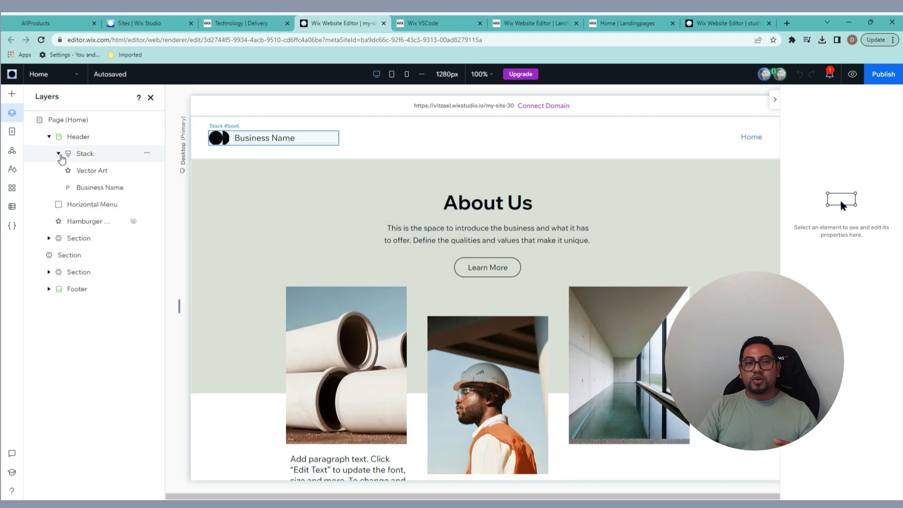
click(352, 183)
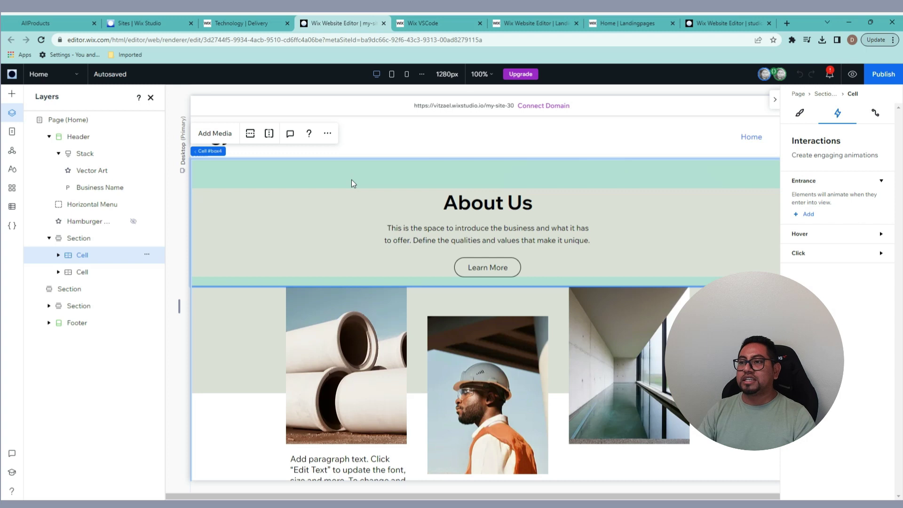
mouse_move(778, 76)
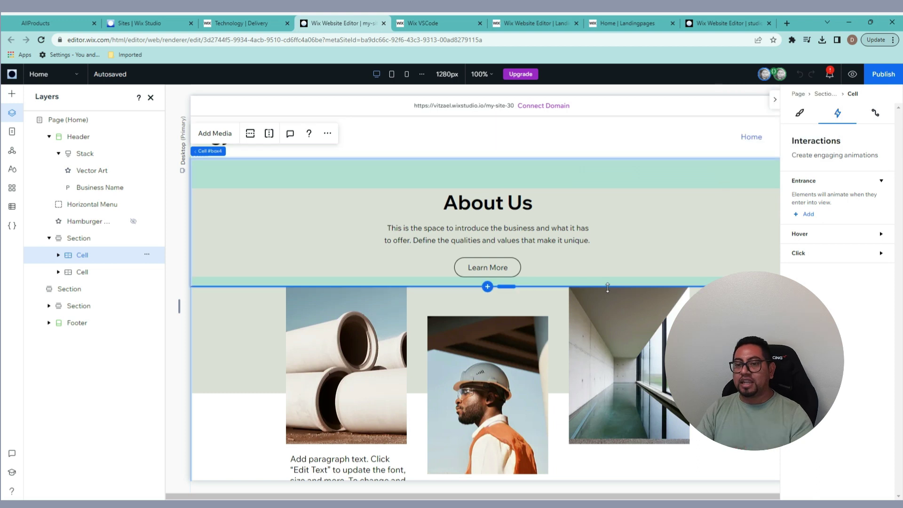
scroll(611, 282, down, 5)
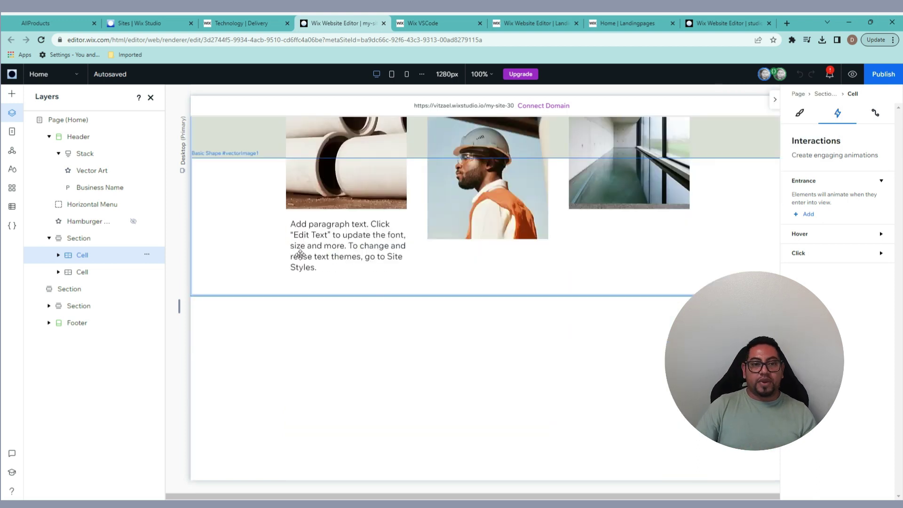
click(88, 223)
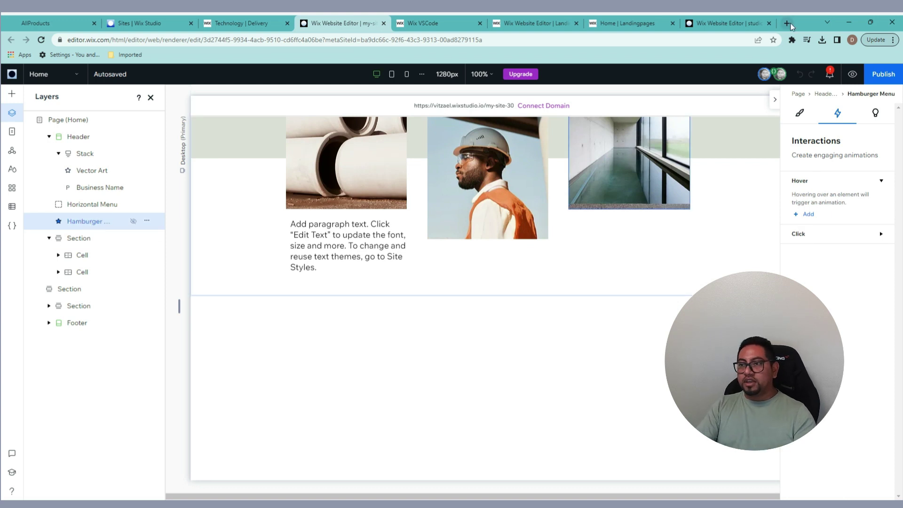
Search the web for "shein" in a new tab, open the SHEIN USA store and examine its Clothing and Dresses mega menus.
text(shein)
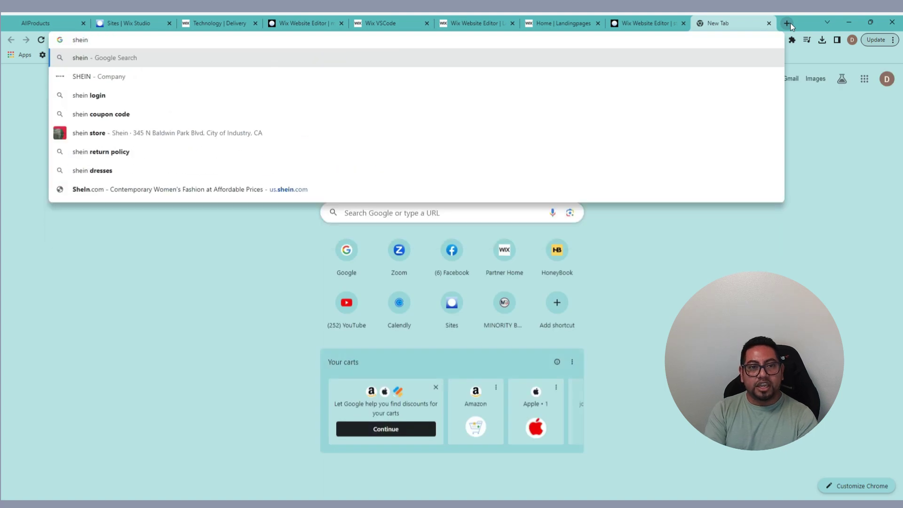
key(Return)
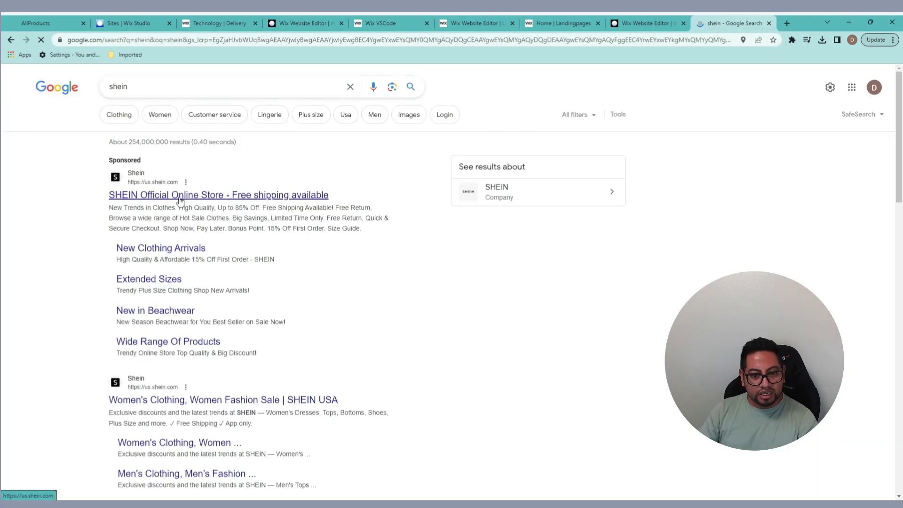
click(226, 400)
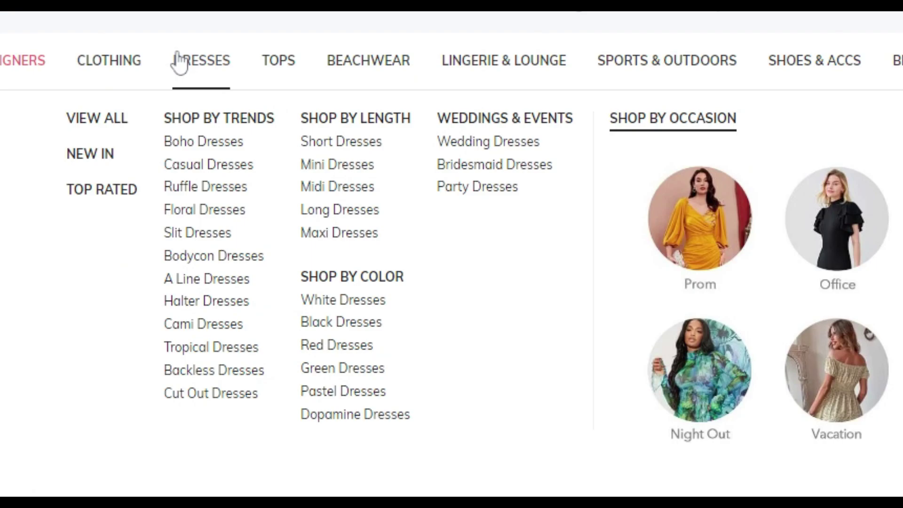
mouse_move(148, 141)
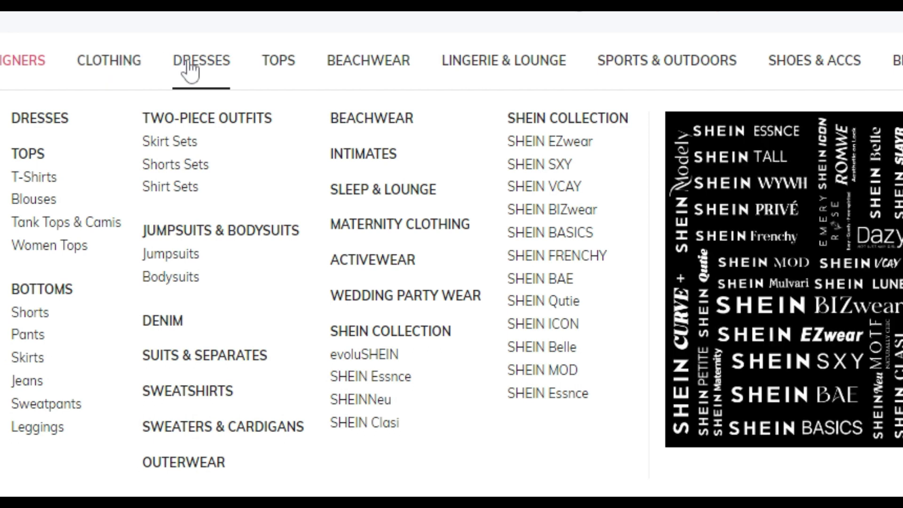
mouse_move(188, 66)
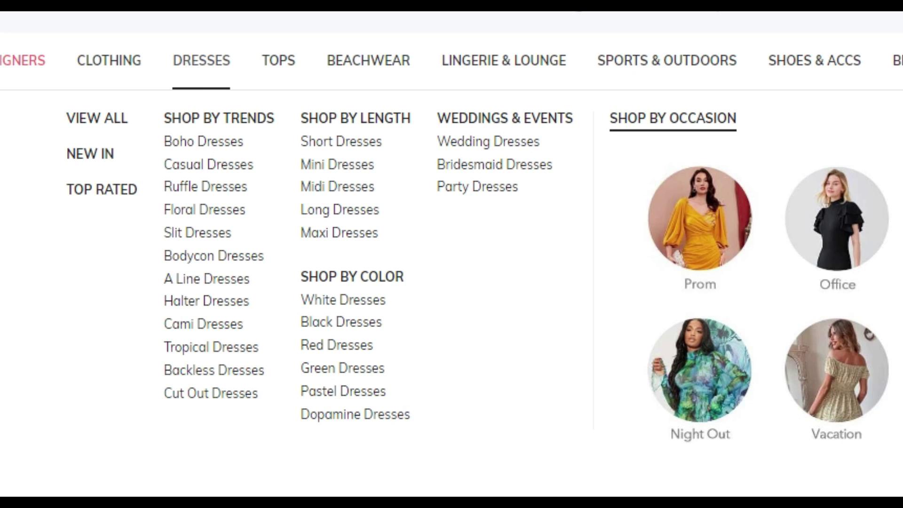
mouse_move(137, 75)
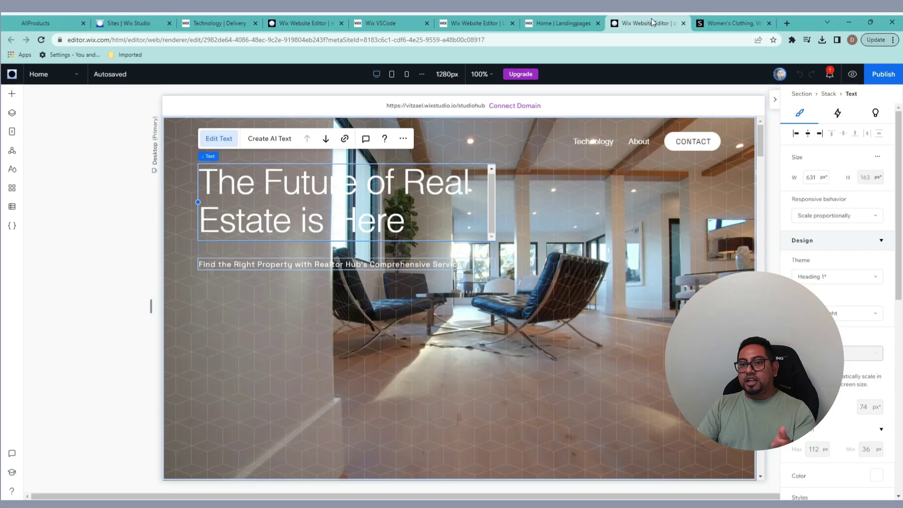
Examine the studiohub site's hero section and its Welcome to Realtor Hub section, including the heading's text settings and its cell.
scroll(465, 263, down, 10)
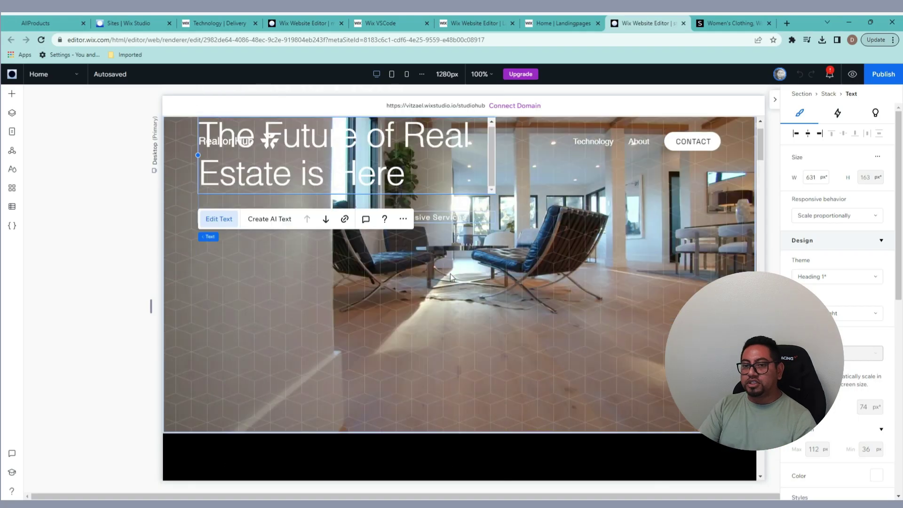
scroll(476, 278, down, 8)
scroll(479, 302, up, 18)
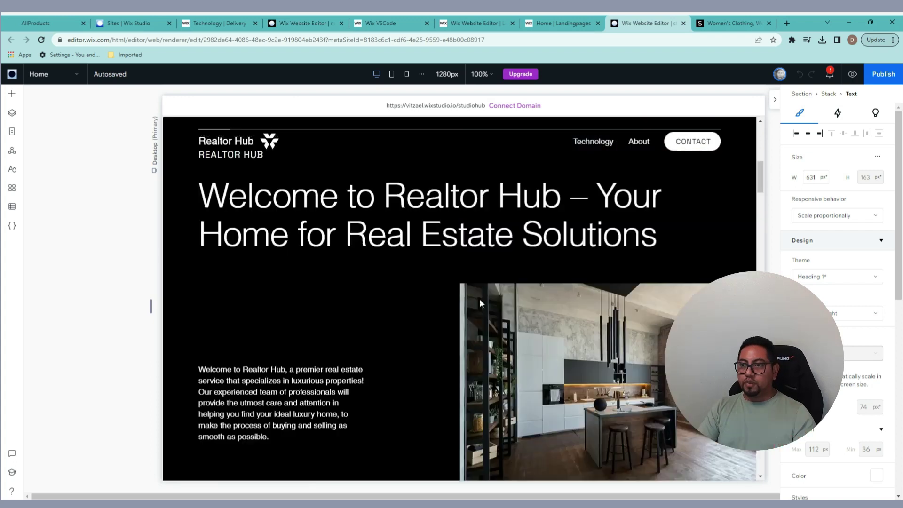
scroll(501, 285, up, 1)
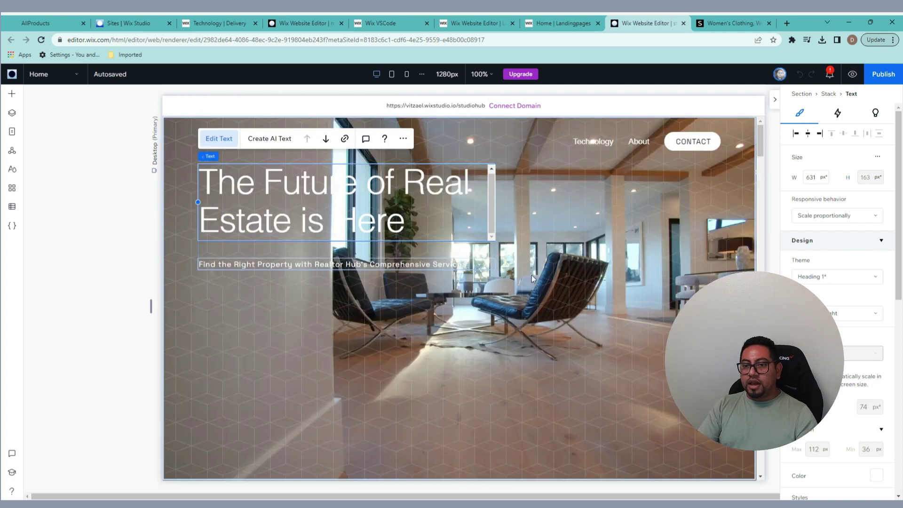
click(530, 278)
scroll(521, 319, down, 8)
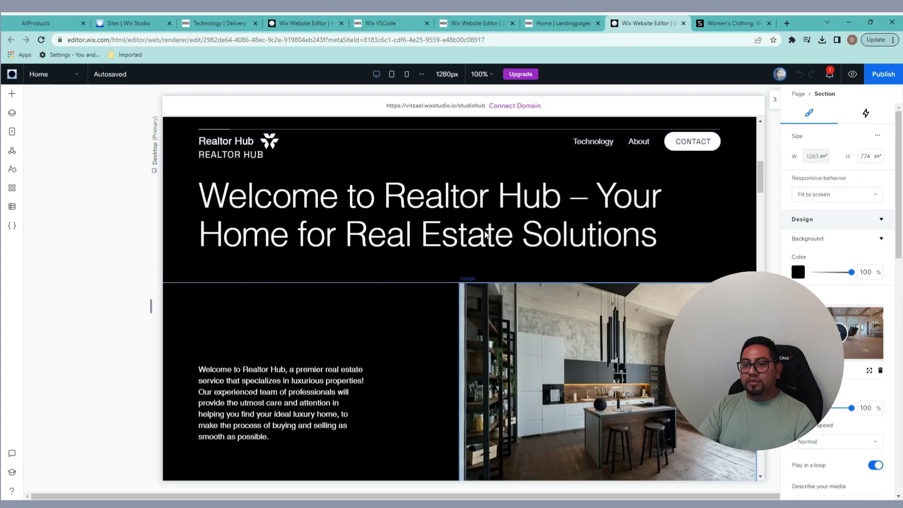
click(479, 219)
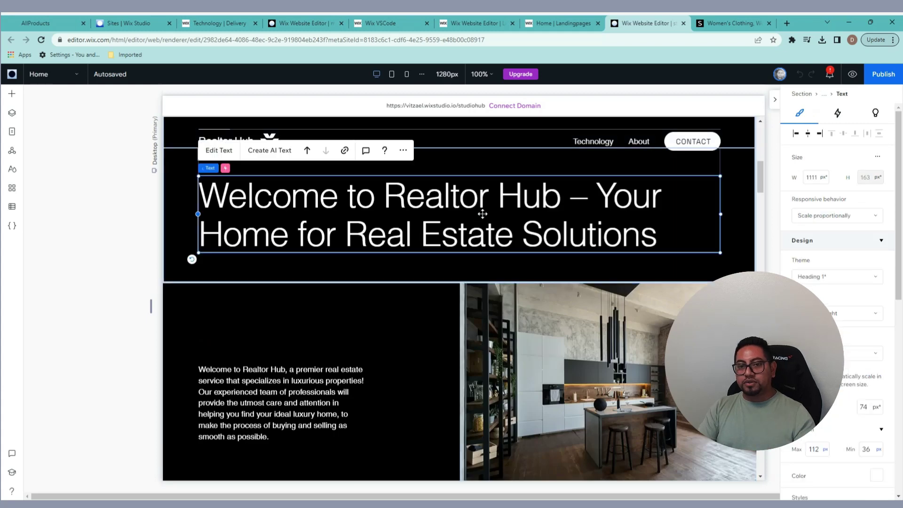
click(188, 209)
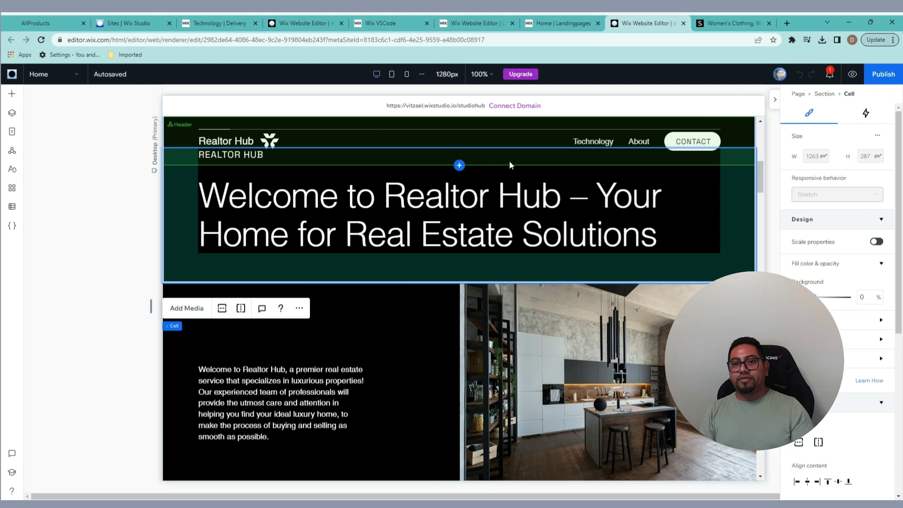
View the Advance Studio Hub template in the AllProducts catalogue and return to the studiohub editor.
click(35, 23)
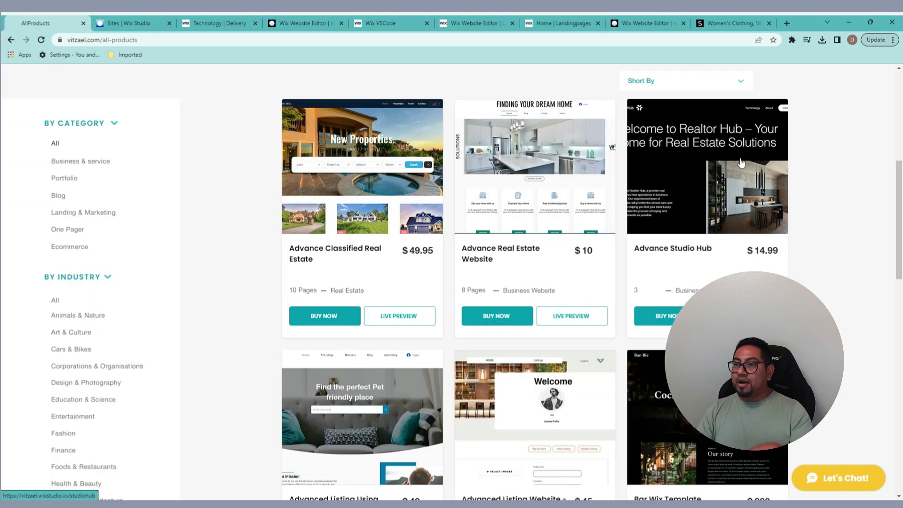
click(731, 25)
click(689, 27)
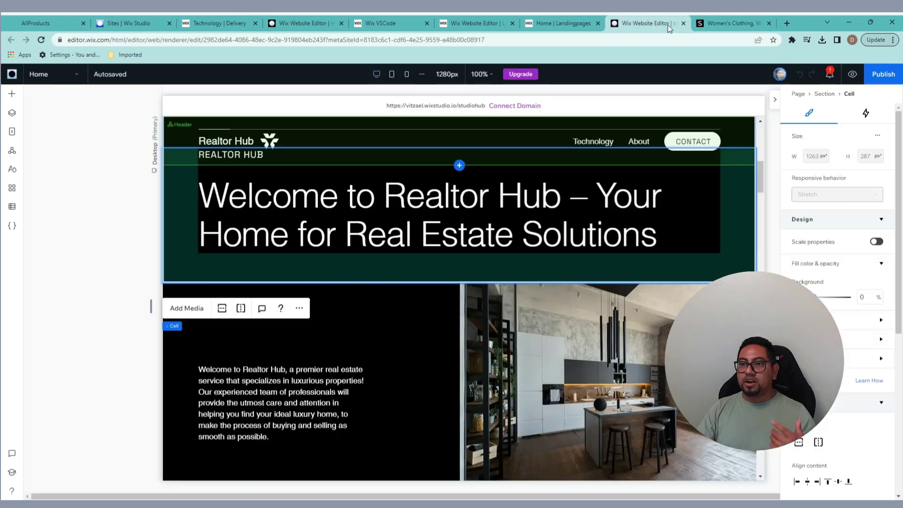